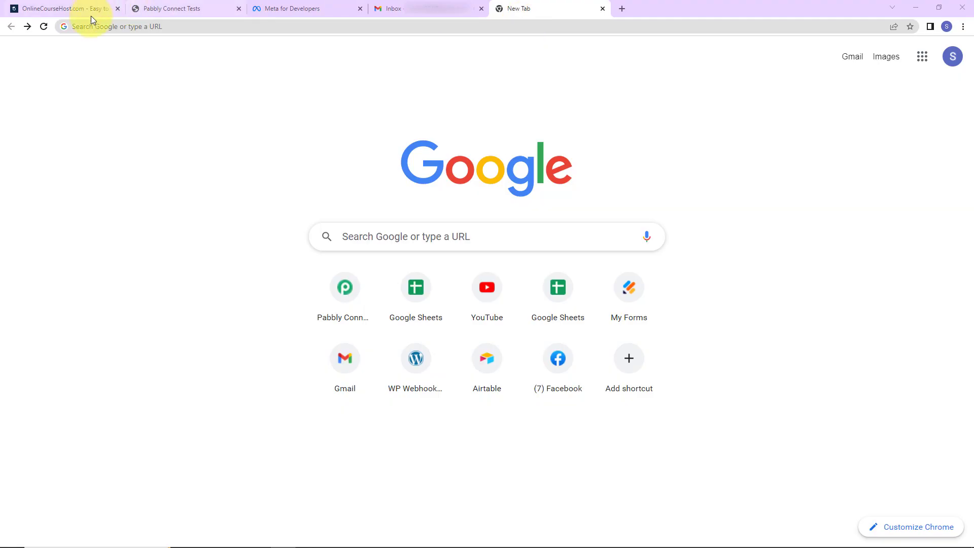
# Step: Load the Pabbly website, sign in, and open the Pabbly Connect dashboard to create a workflow
pyautogui.click(94, 27)
pyautogui.write('pabbly.com')
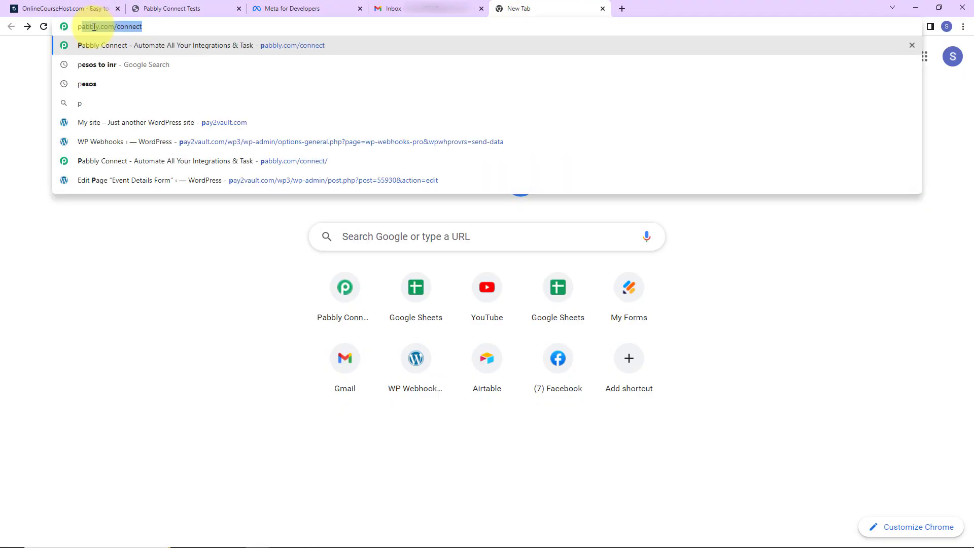
pyautogui.press('Return')
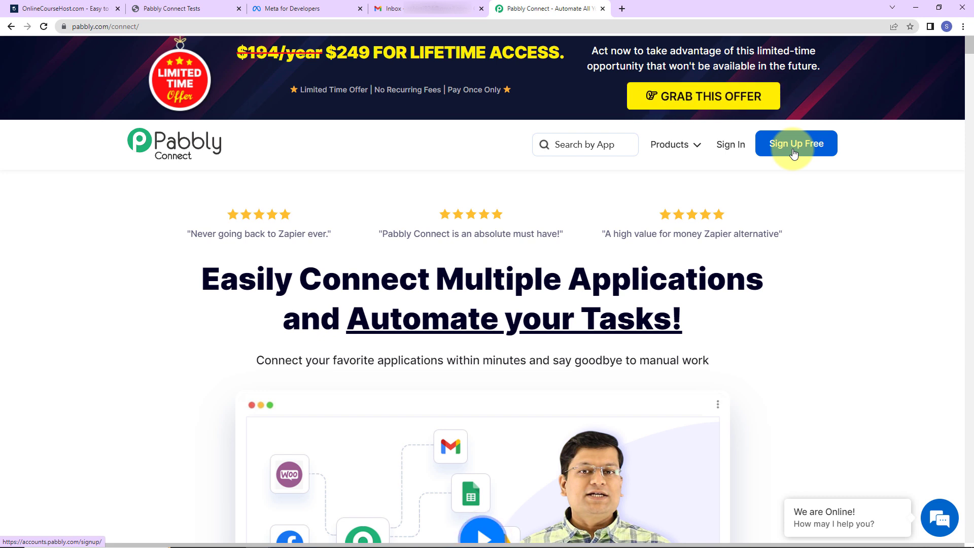
pyautogui.click(730, 149)
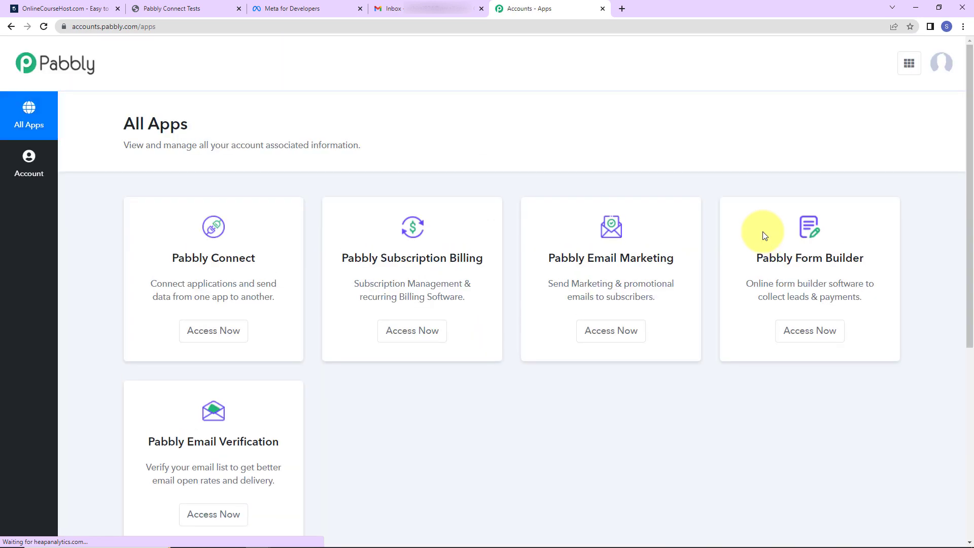
pyautogui.click(193, 336)
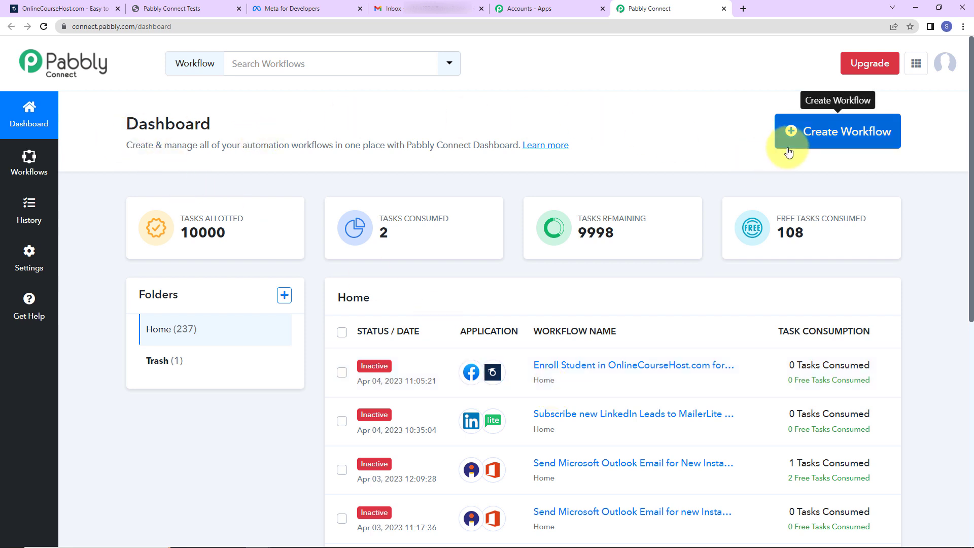
pyautogui.click(815, 133)
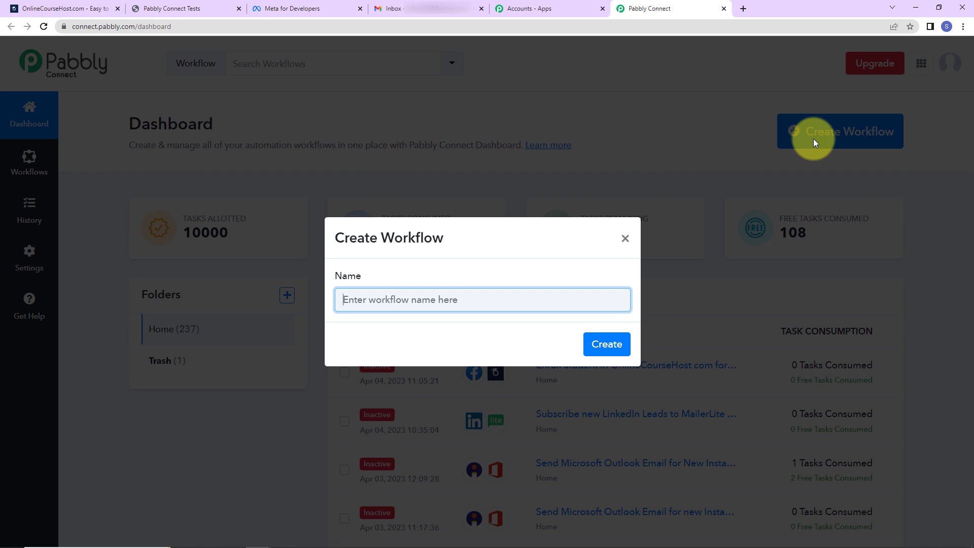
# Step: Name the workflow 'Enroll Students in OnlineCourseHost for New Facebook Lead Ads' and create it
pyautogui.write('Enroll Students in OnlineCourseHost for New Facebook Lead Ads')
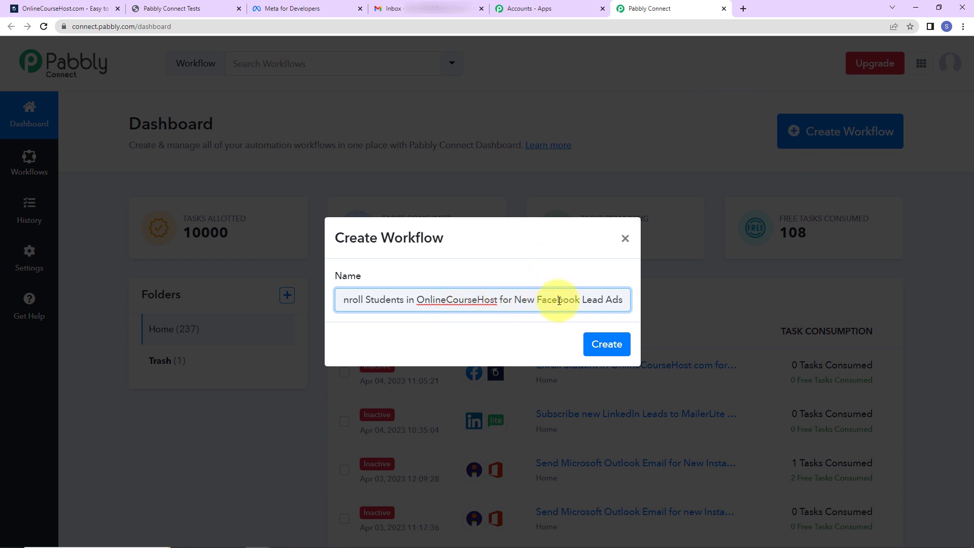
pyautogui.click(610, 345)
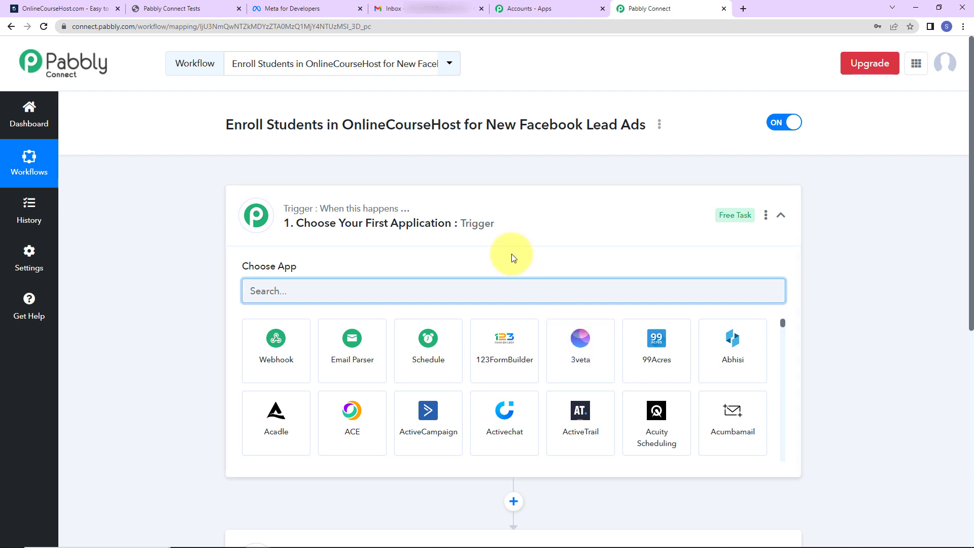
pyautogui.scroll(-2, 507, 249)
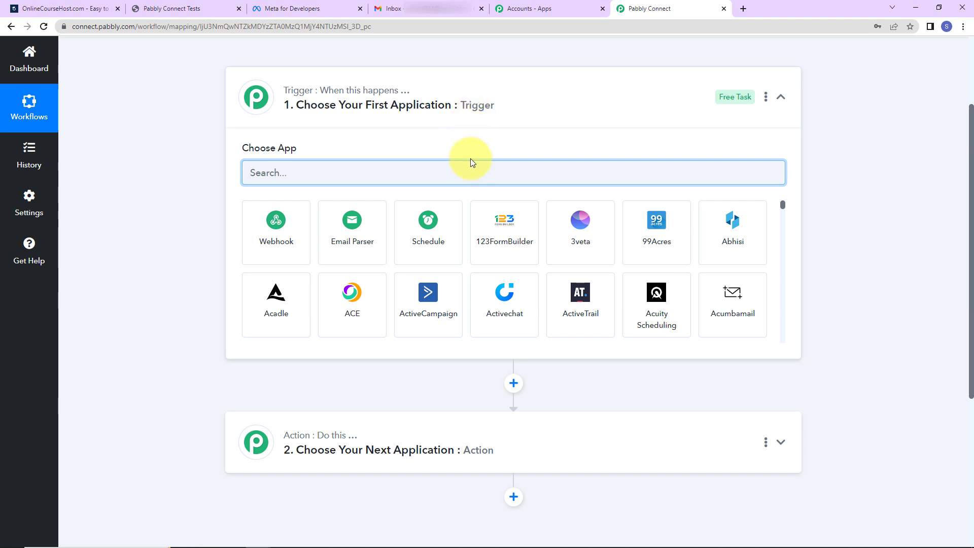
# Step: Set the trigger app to Facebook Lead Ads with the New Lead (Instant) event
pyautogui.write('face')
pyautogui.click(440, 234)
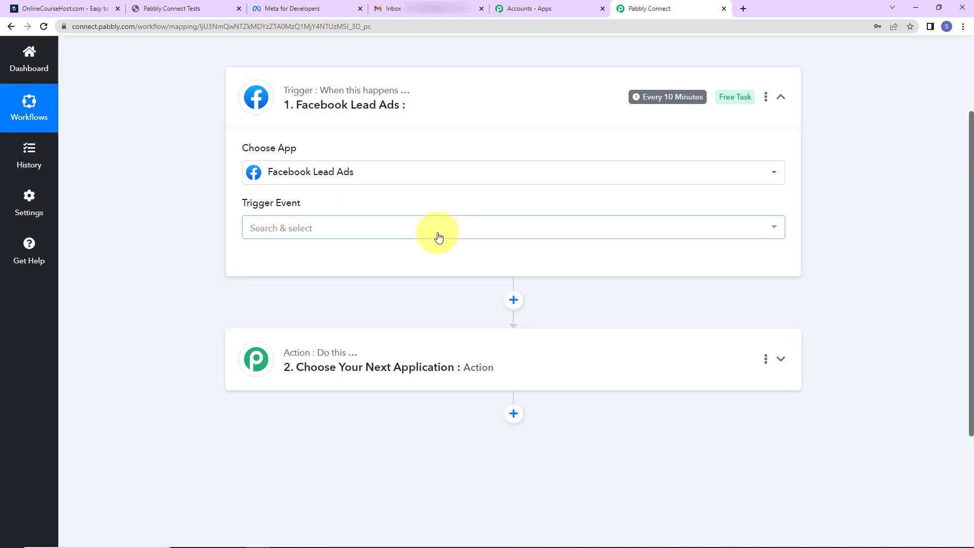
pyautogui.moveTo(277, 208)
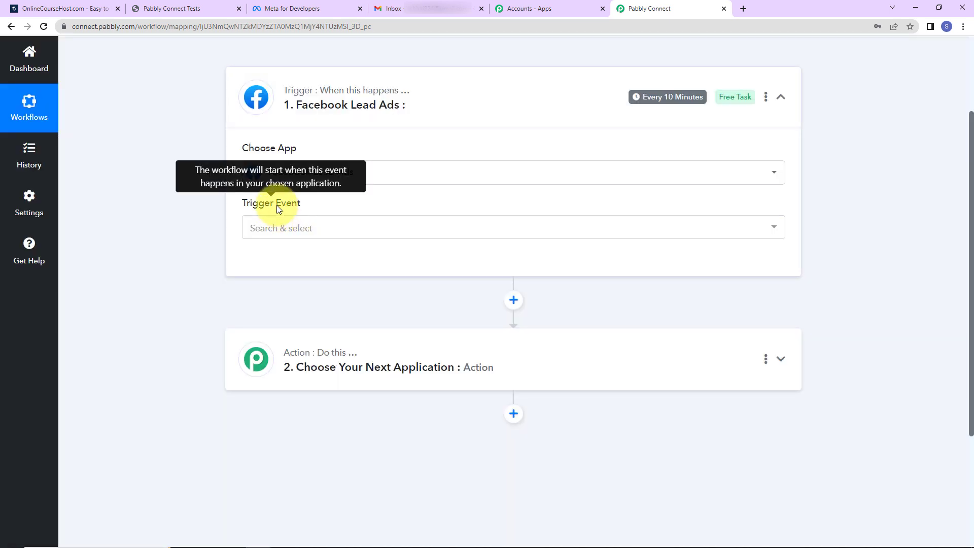
pyautogui.click(269, 226)
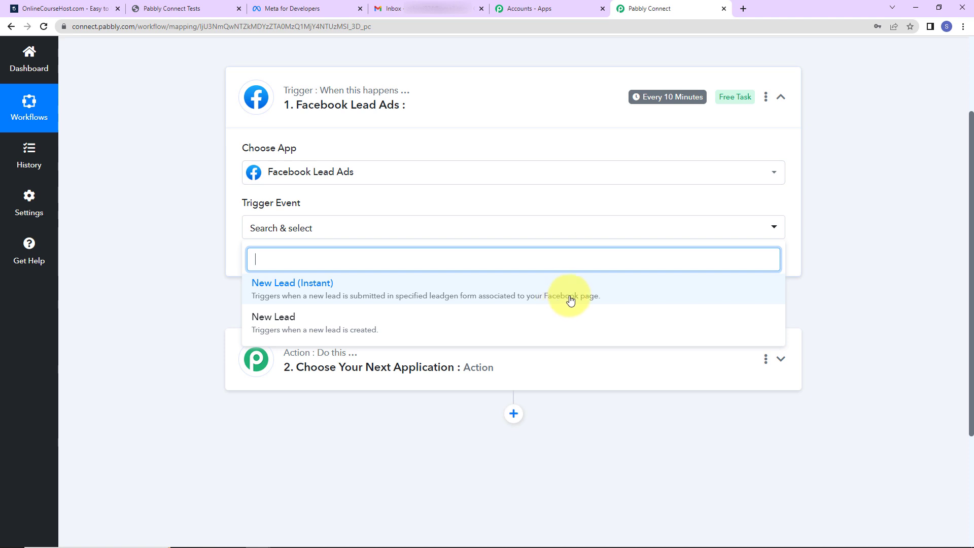
pyautogui.click(326, 293)
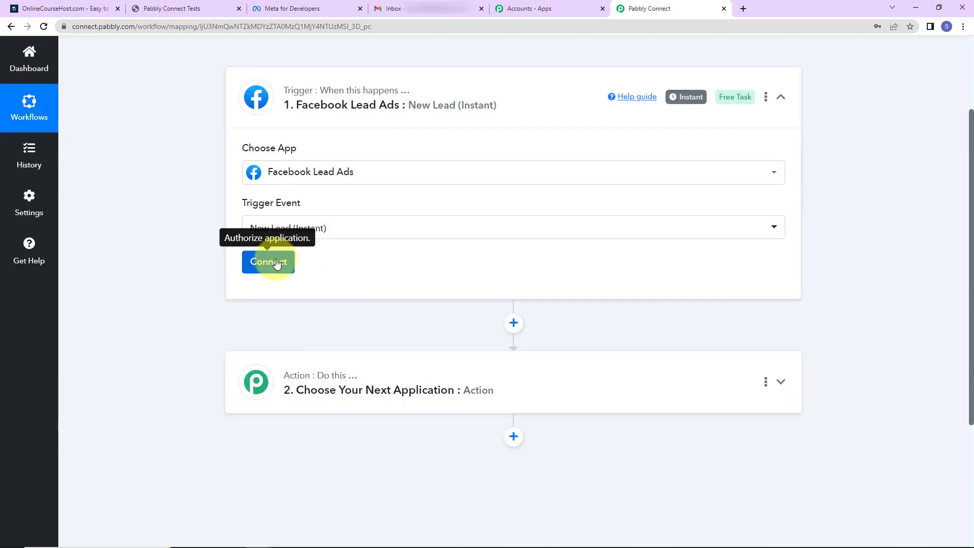
pyautogui.click(262, 265)
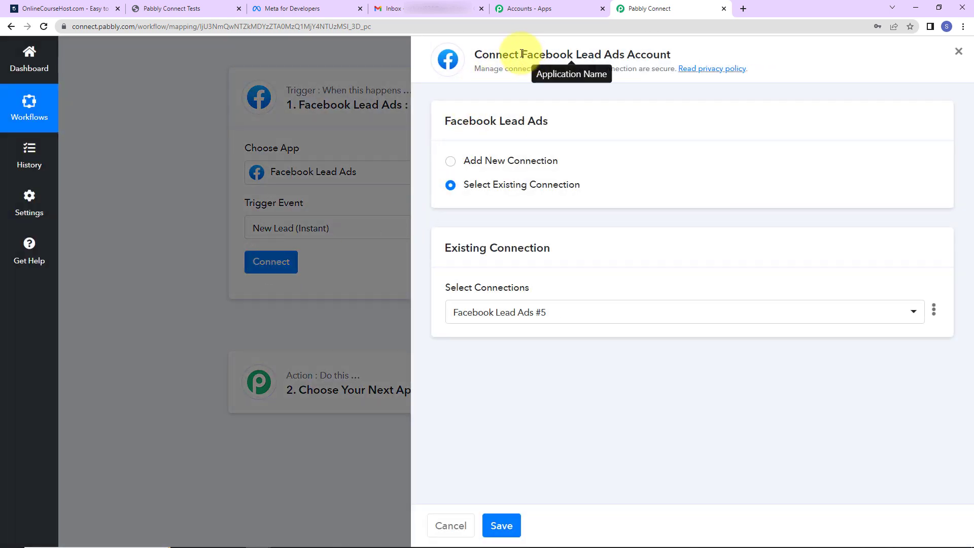
# Step: Add and authorize a new Facebook Lead Ads account connection for the trigger
pyautogui.moveTo(522, 54); pyautogui.dragTo(695, 52)
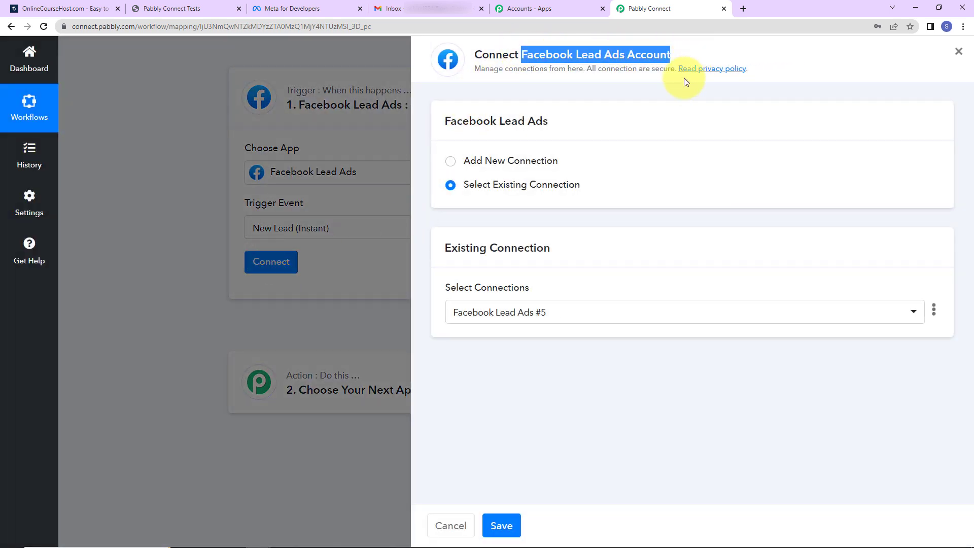
pyautogui.click(451, 162)
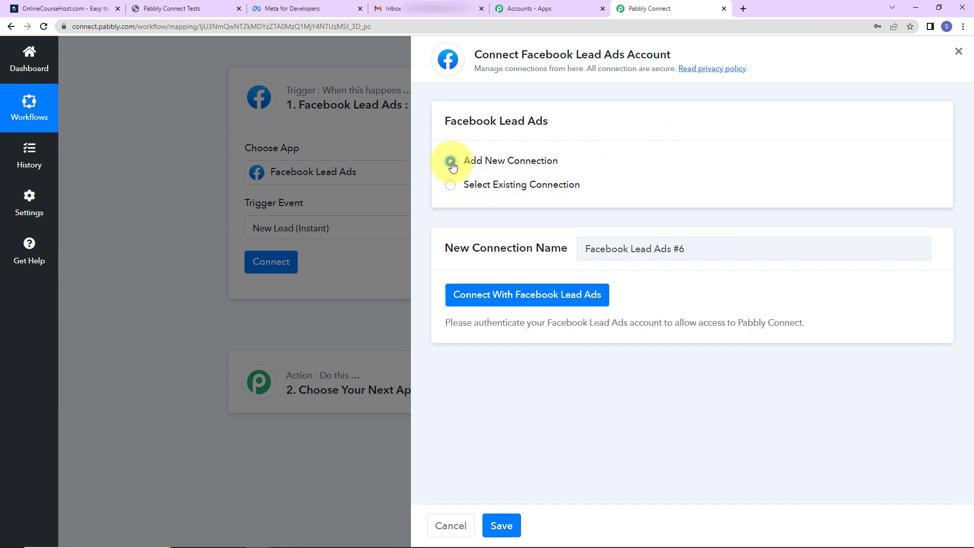
pyautogui.click(500, 303)
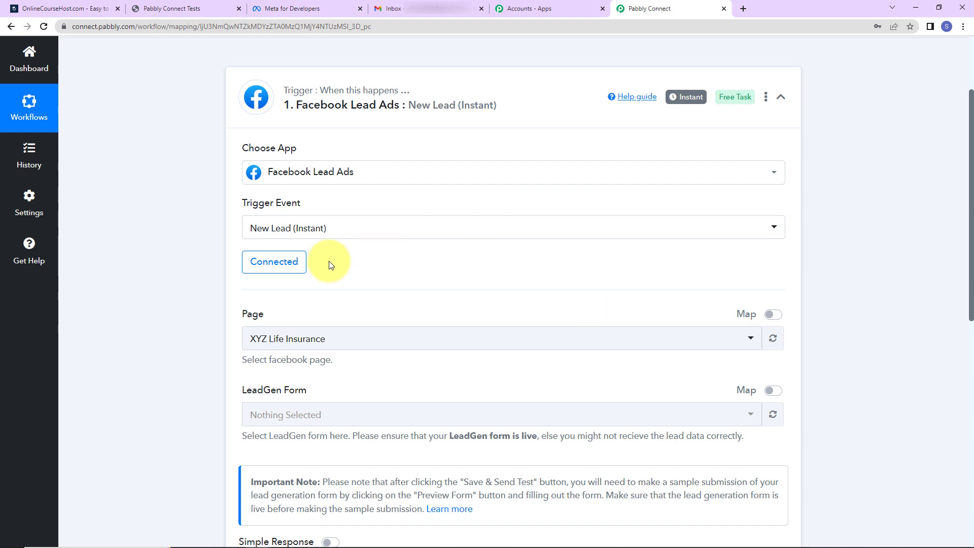
pyautogui.scroll(-2, 329, 265)
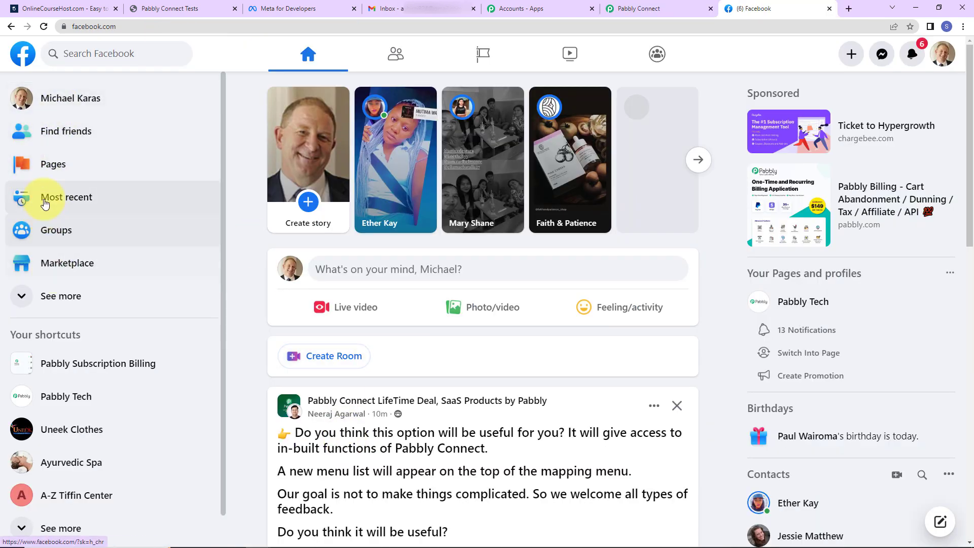
# Step: Review Facebook's Pages you manage list, then return to the workflow's Page dropdown
pyautogui.click(48, 163)
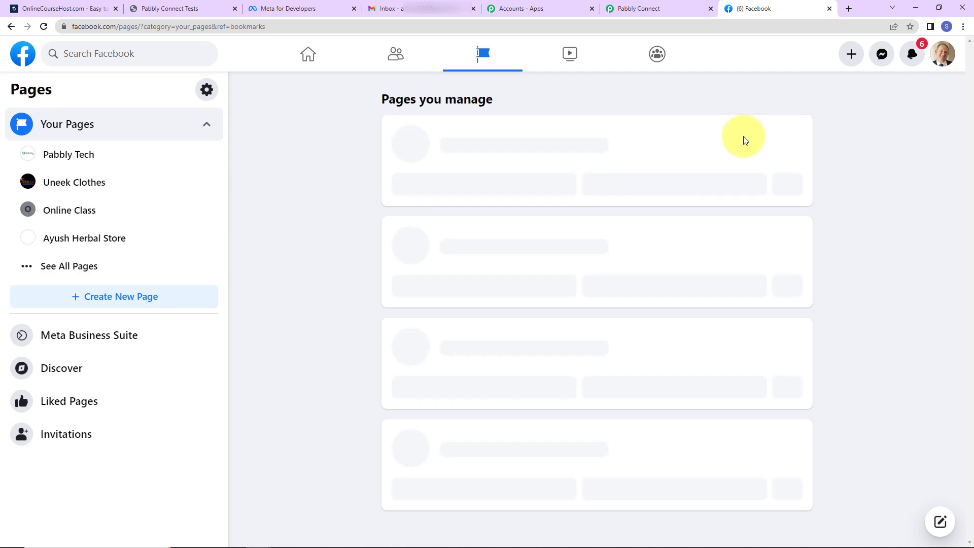
pyautogui.scroll(-8, 474, 168)
pyautogui.scroll(-10, 480, 202)
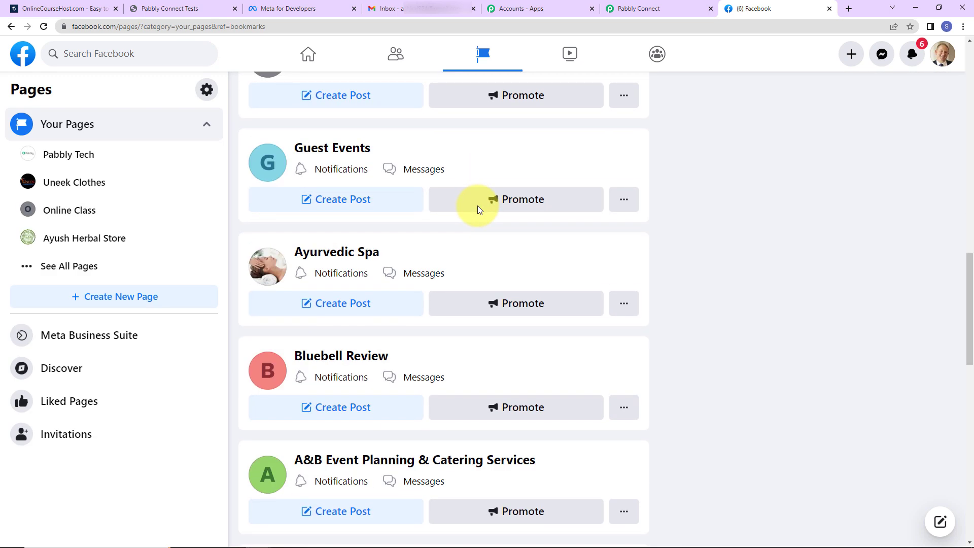
pyautogui.scroll(-4, 477, 208)
pyautogui.scroll(-5, 456, 211)
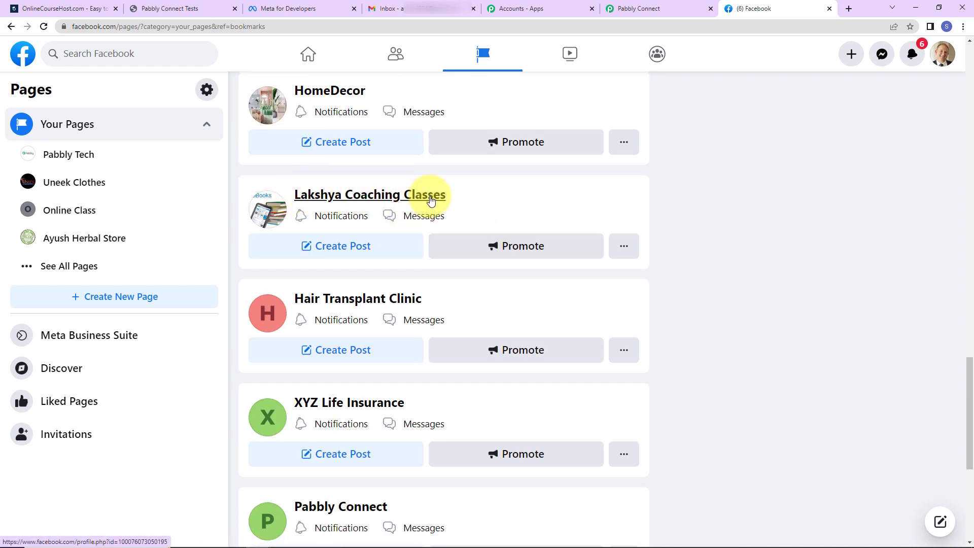
pyautogui.click(644, 8)
pyautogui.click(344, 218)
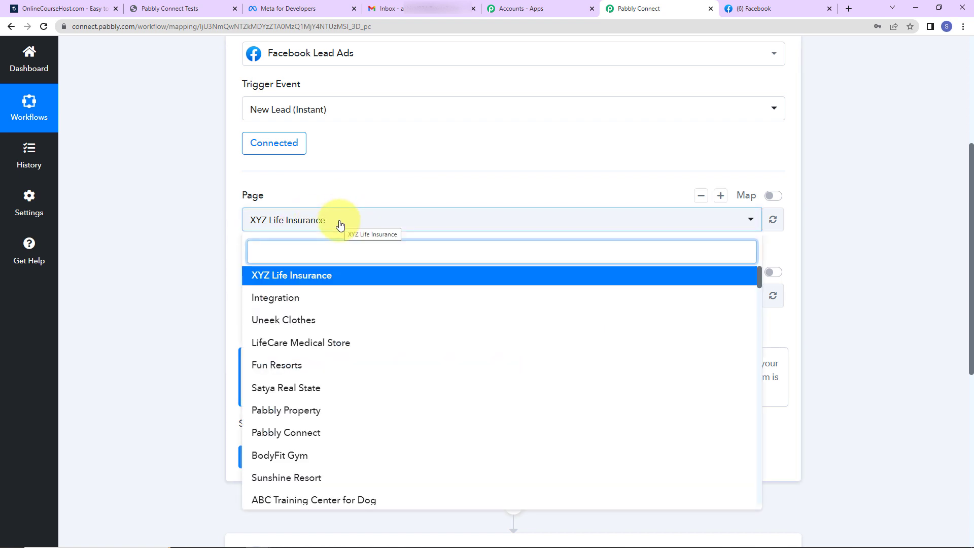
# Step: Choose Lakshya Coaching Classes as the page, then save and await a test lead
pyautogui.write('laks')
pyautogui.click(326, 277)
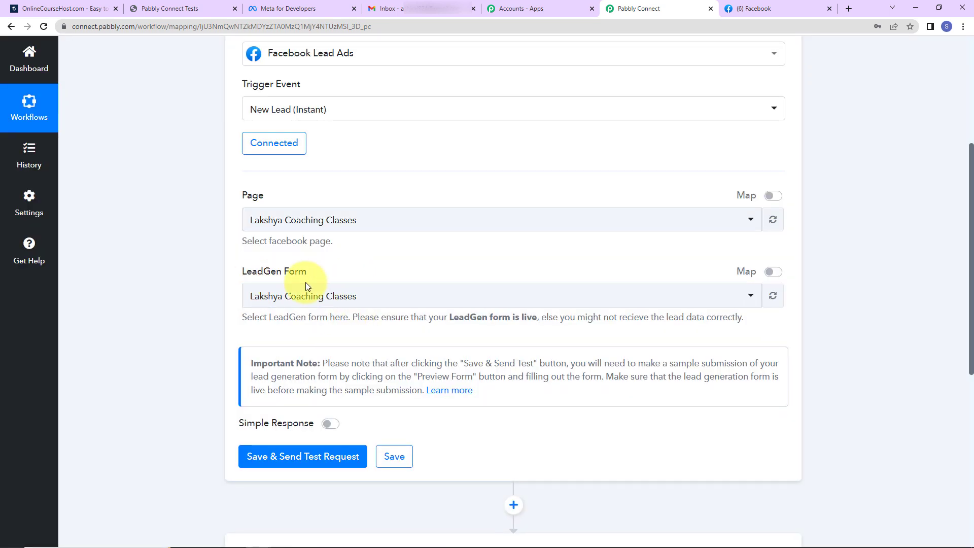
pyautogui.click(265, 457)
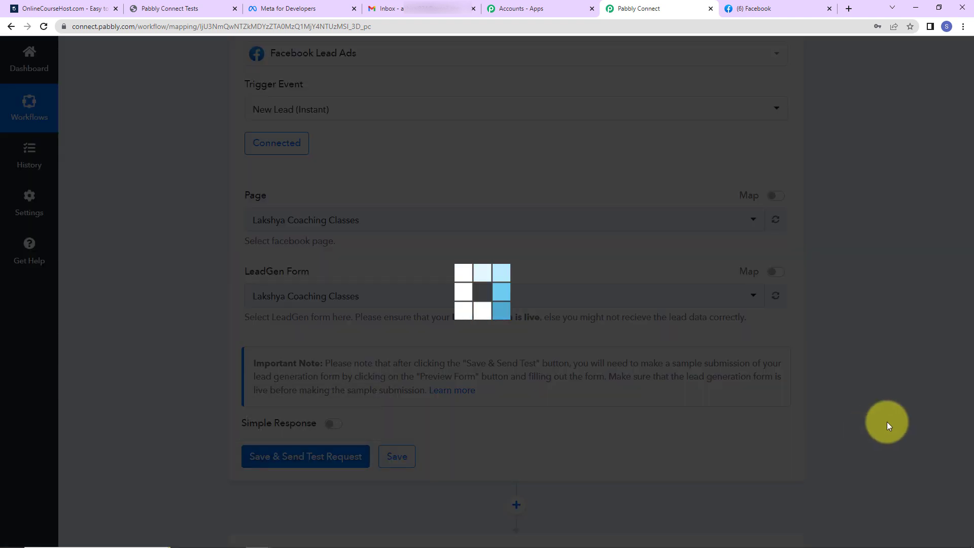
pyautogui.scroll(-2, 782, 398)
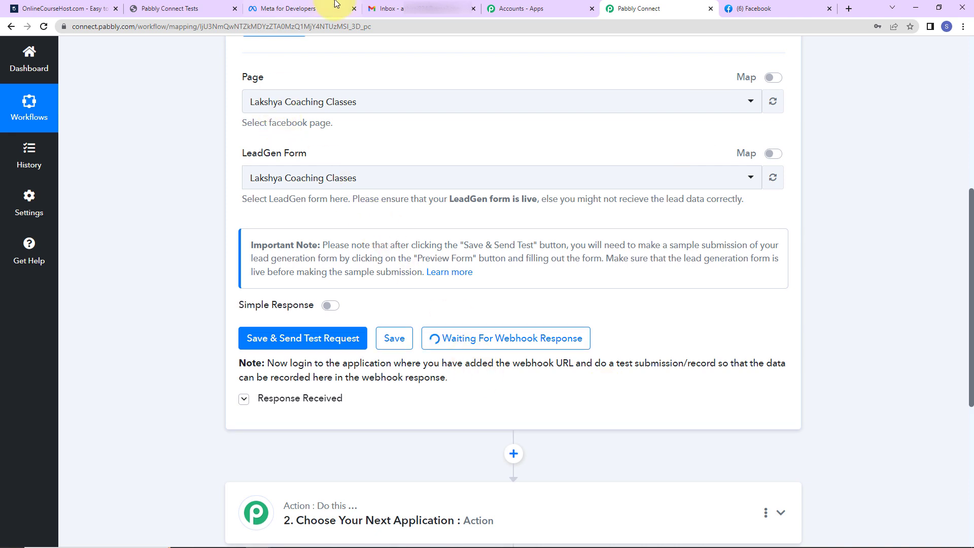
# Step: Open the Lead Ads Testing Tool in Meta for Developers
pyautogui.click(321, 9)
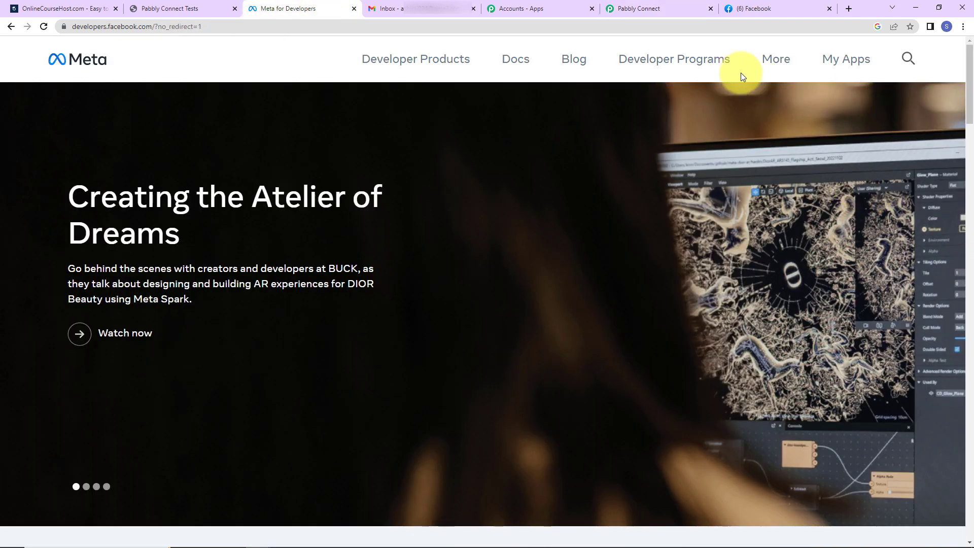
pyautogui.click(853, 60)
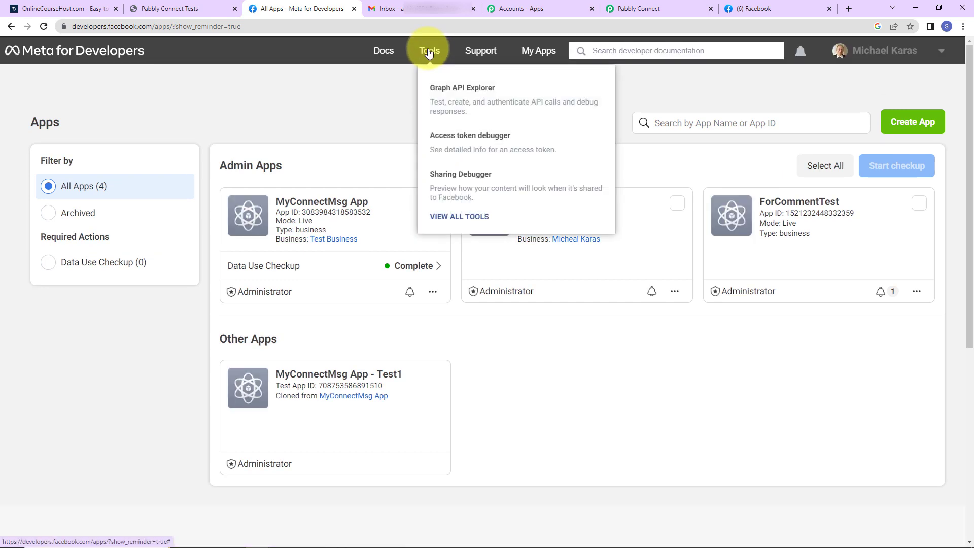
pyautogui.click(428, 52)
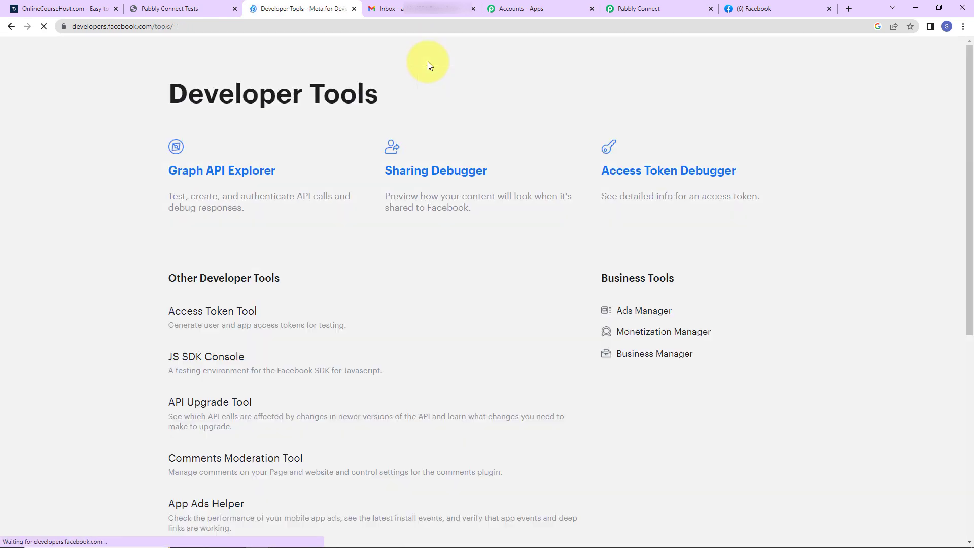
pyautogui.scroll(-5, 224, 376)
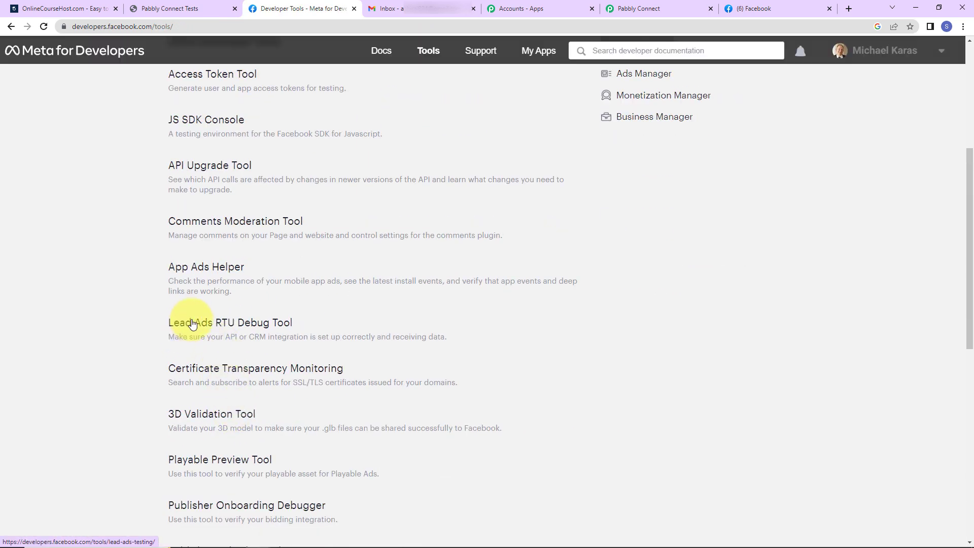
pyautogui.click(259, 323)
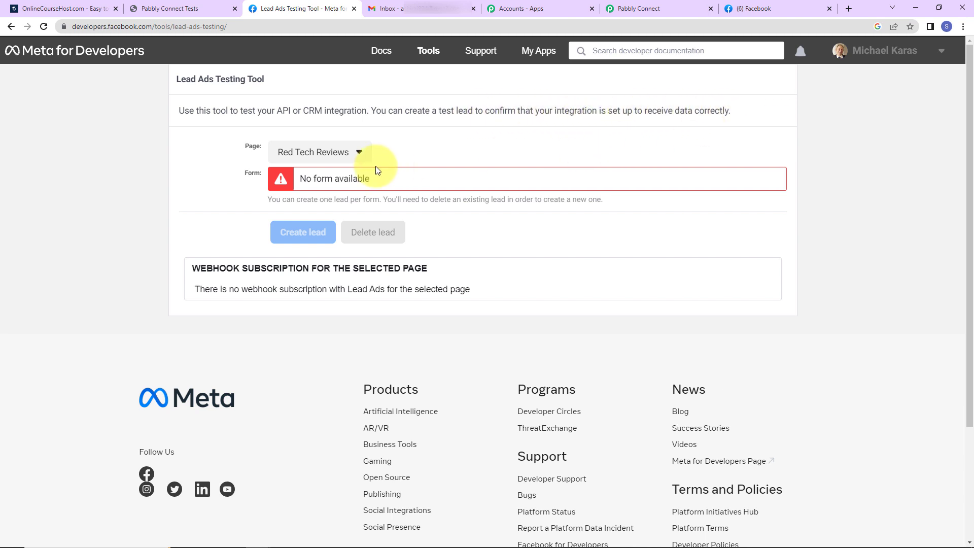
# Step: Select the Lakshya Coaching Classes page and preview its lead form
pyautogui.click(358, 154)
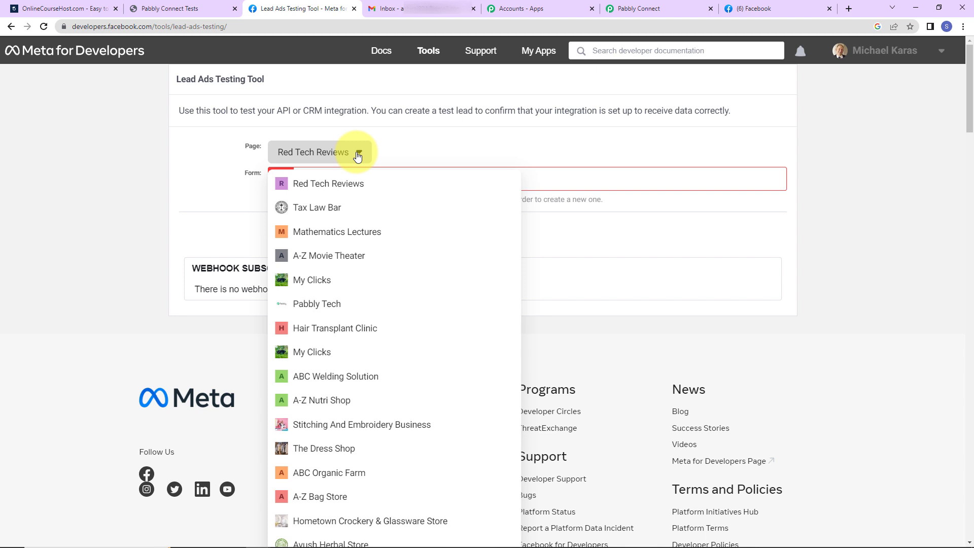
pyautogui.hotkey('ctrl', 'f')
pyautogui.write('laksh')
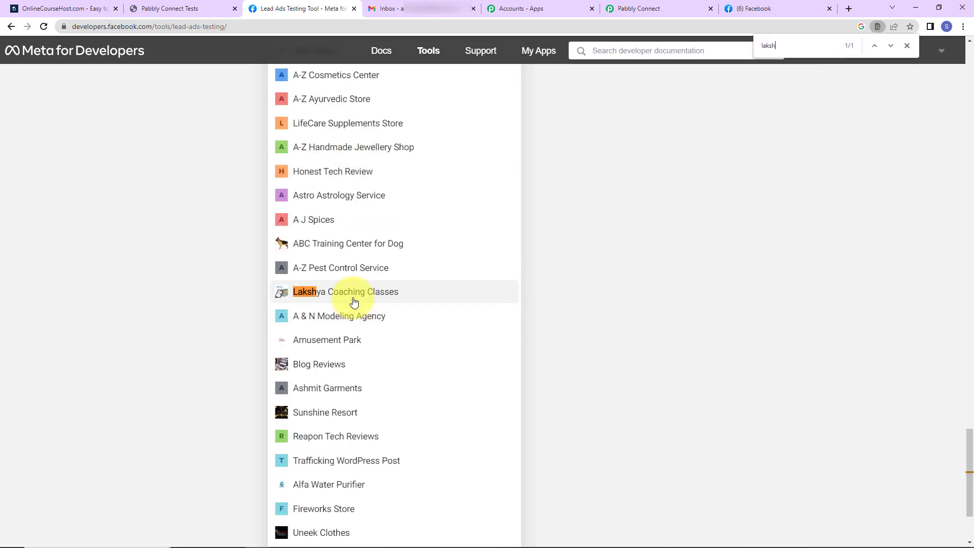
pyautogui.click(337, 291)
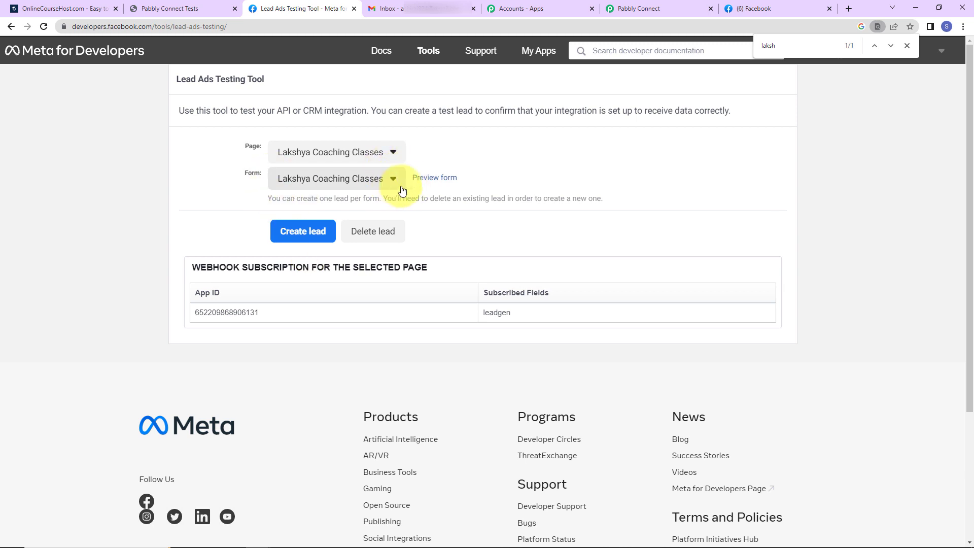
pyautogui.click(441, 179)
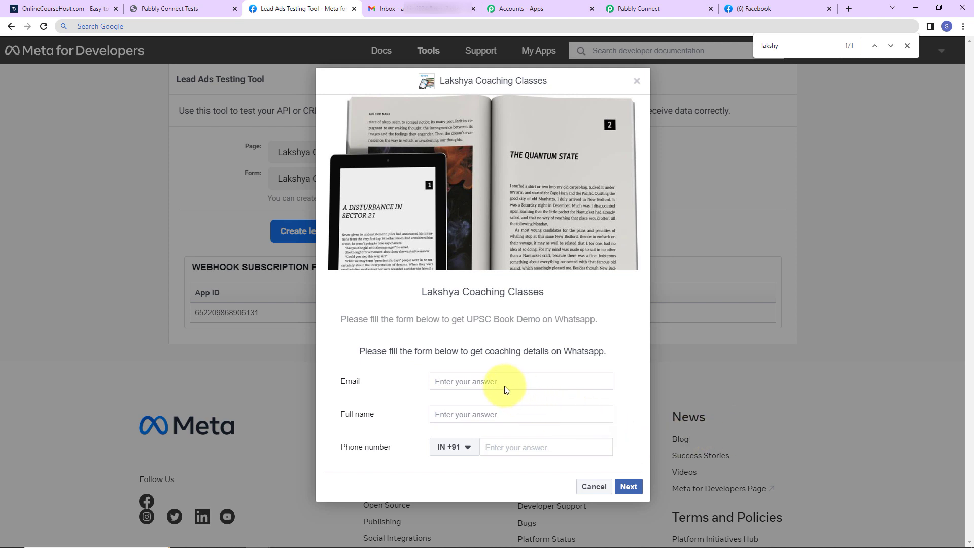
# Step: Fill the test form with a sample email, full name and phone number, and submit it
pyautogui.click(490, 378)
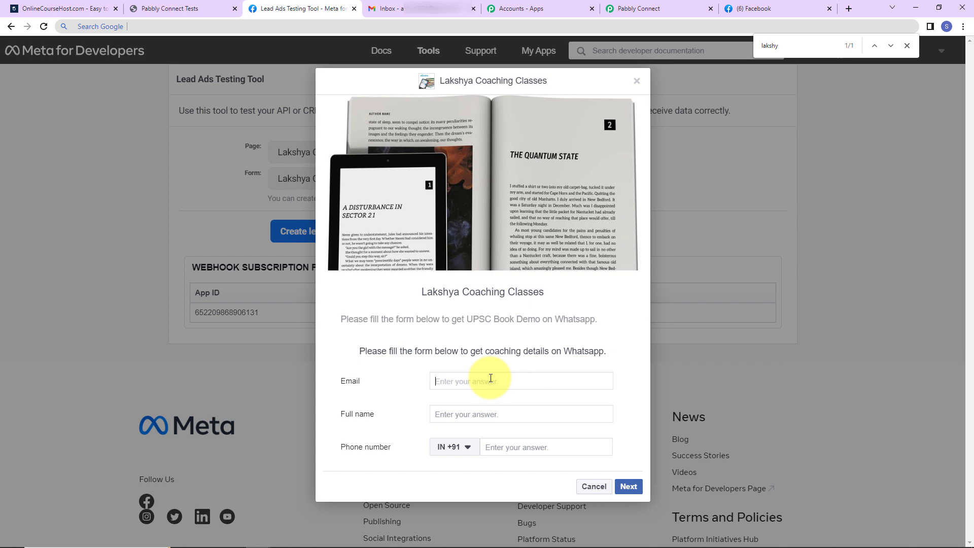
pyautogui.click(491, 415)
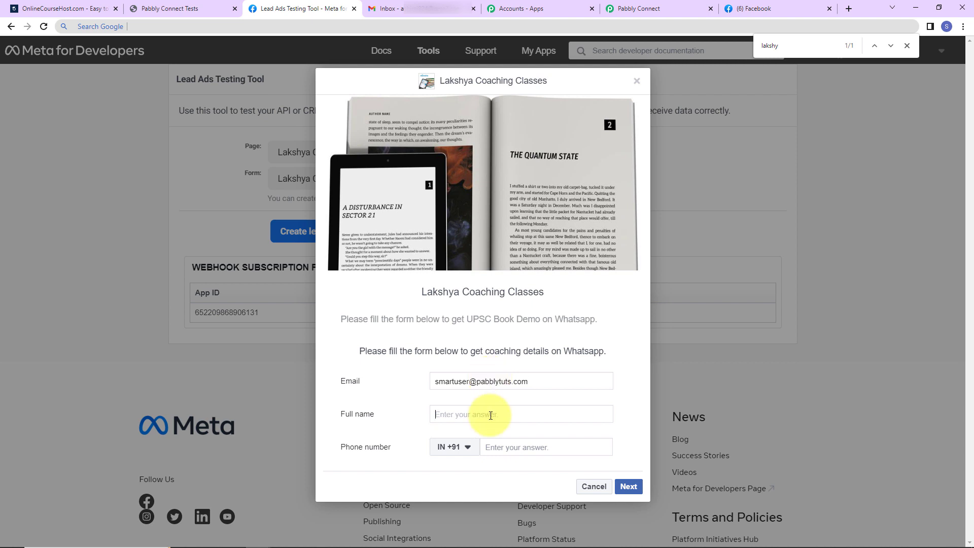
pyautogui.write('Smart User')
pyautogui.click(507, 444)
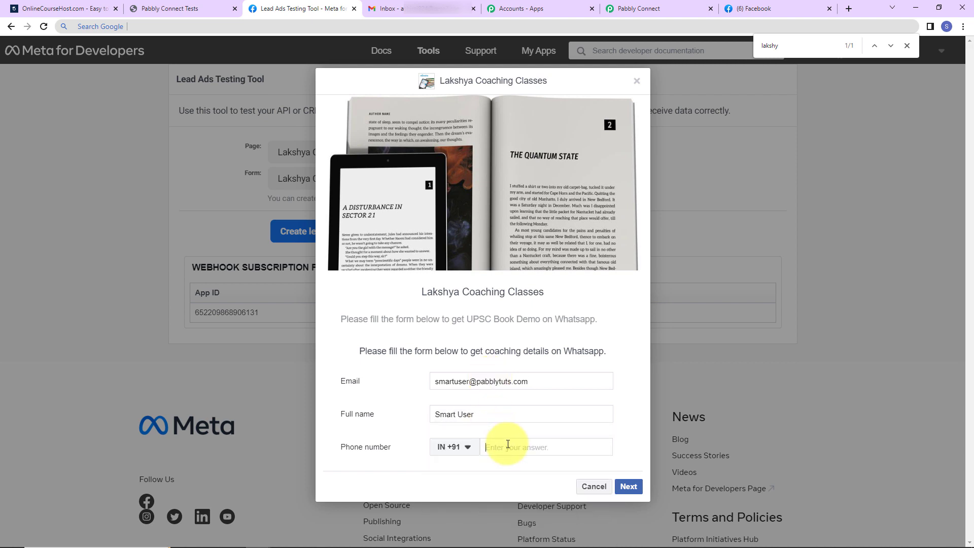
pyautogui.write('91111 11111')
pyautogui.click(629, 485)
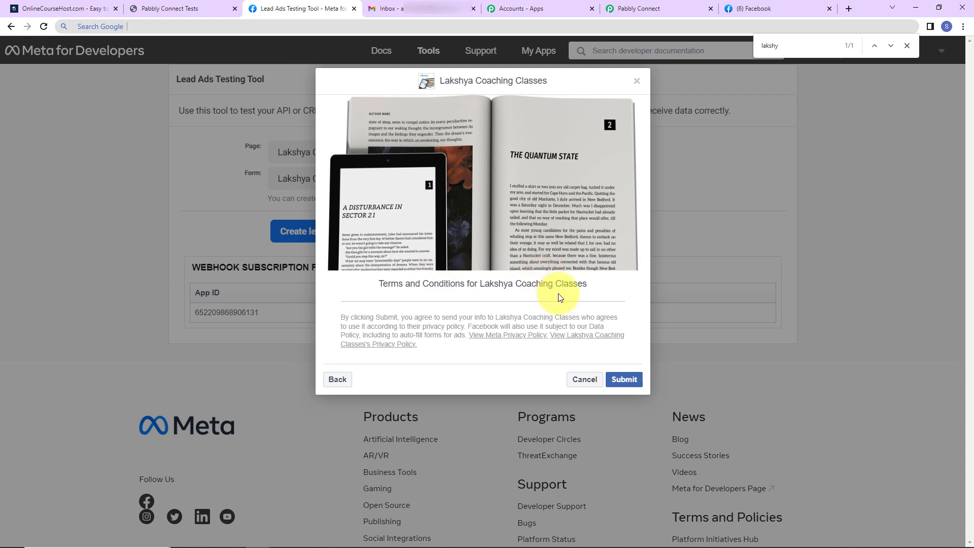
pyautogui.click(624, 385)
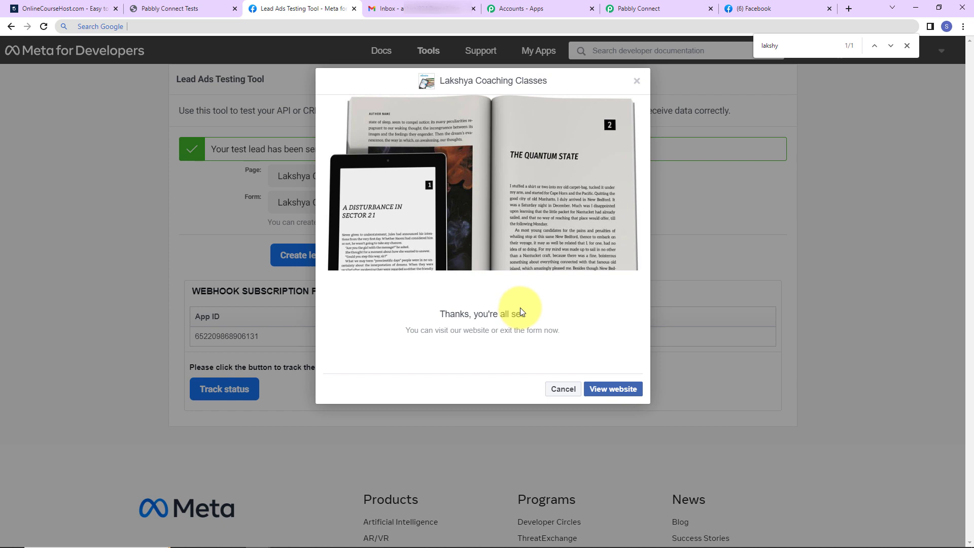
pyautogui.click(643, 8)
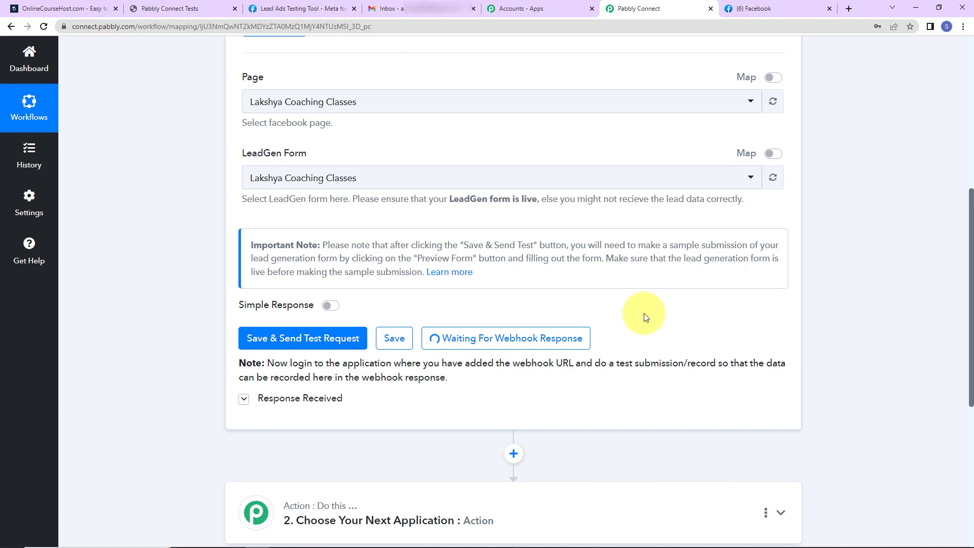
# Step: Check the received test lead's email, full name and phone, then expand the action step
pyautogui.scroll(-3, 849, 337)
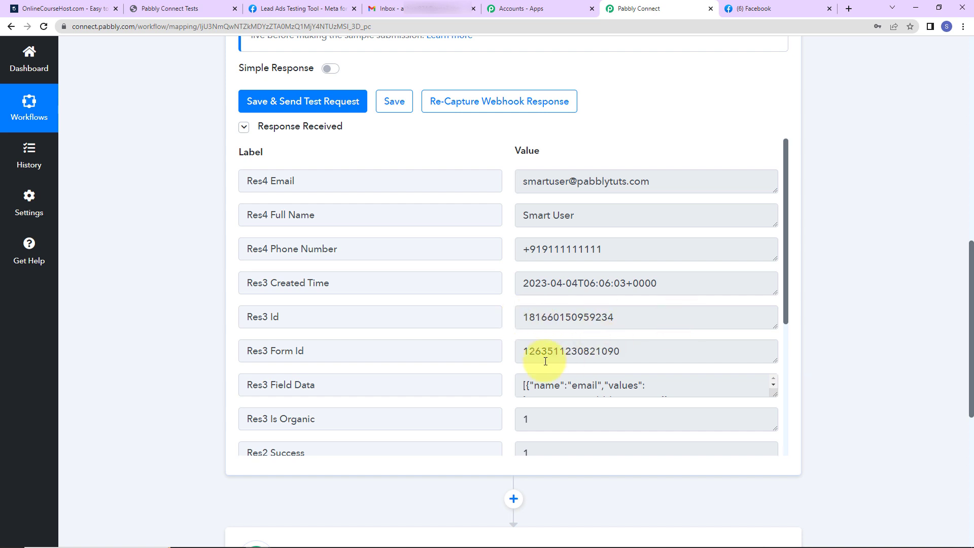
pyautogui.scroll(-5, 650, 334)
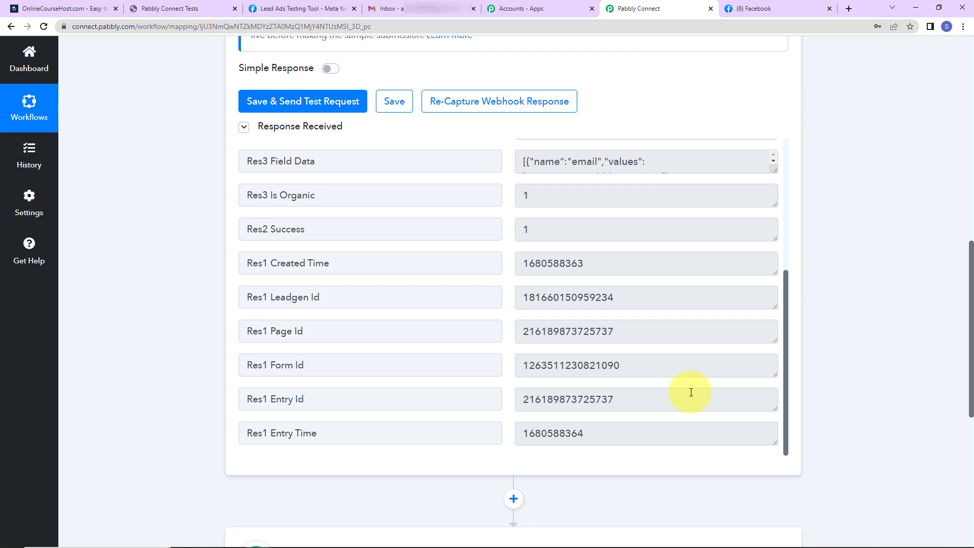
pyautogui.scroll(5, 563, 232)
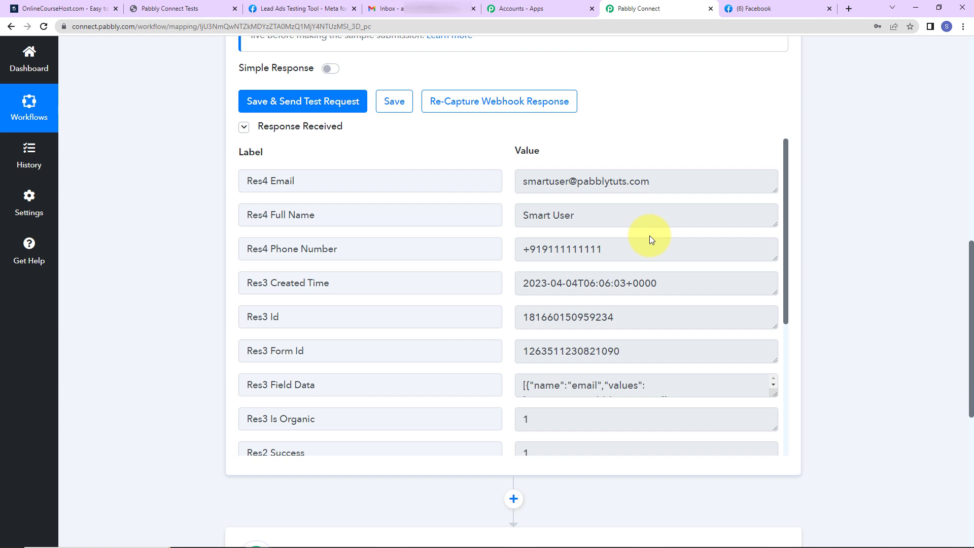
pyautogui.scroll(-7, 832, 250)
pyautogui.click(339, 210)
# Step: Set the action app to OnlineCourseHost.com with the Enroll Student event
pyautogui.click(329, 278)
pyautogui.write('on')
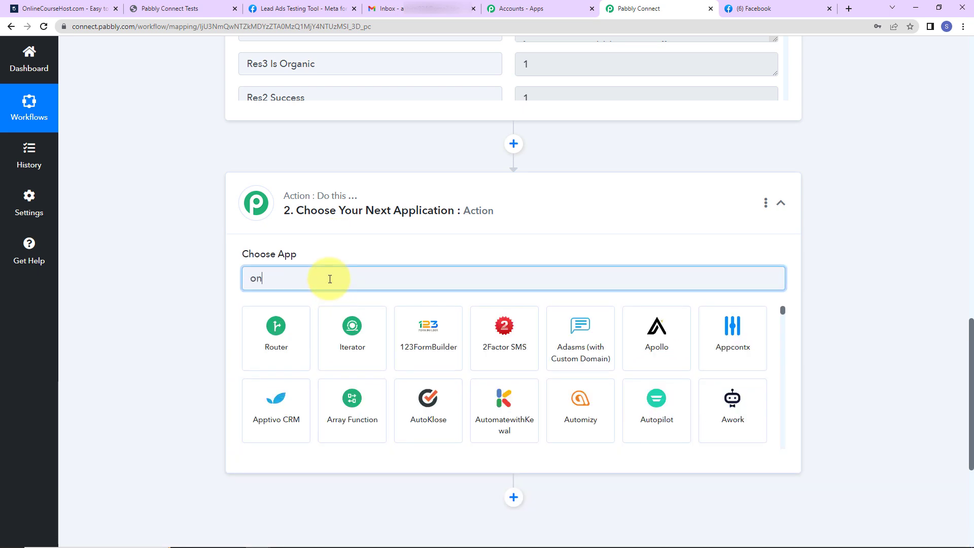
pyautogui.write('line')
pyautogui.click(341, 341)
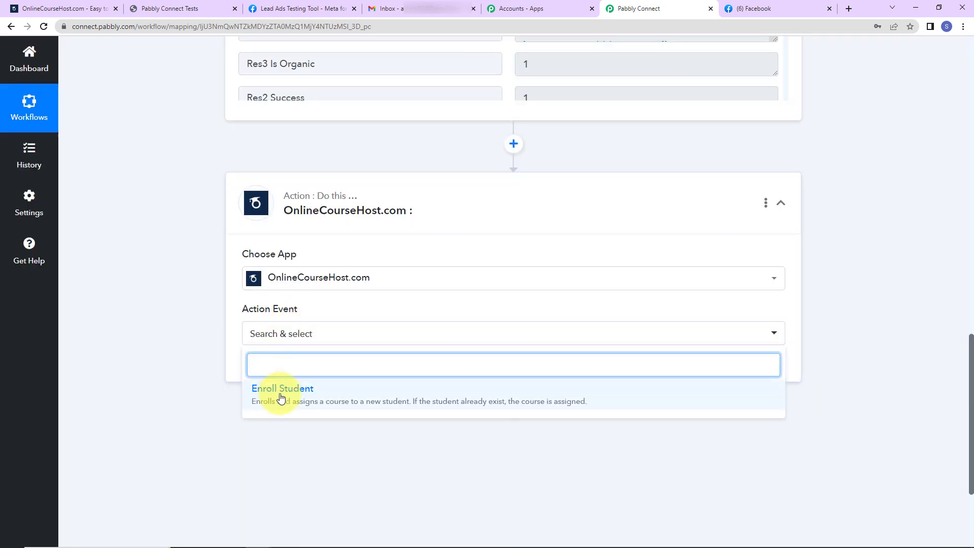
pyautogui.click(282, 397)
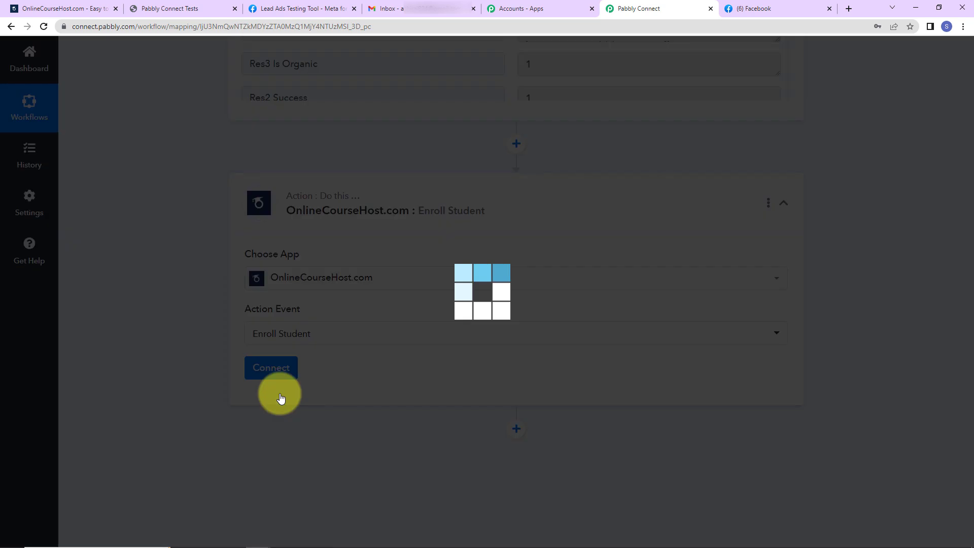
# Step: Start adding a new OnlineCourseHost.com connection needing an Integration Token
pyautogui.click(279, 371)
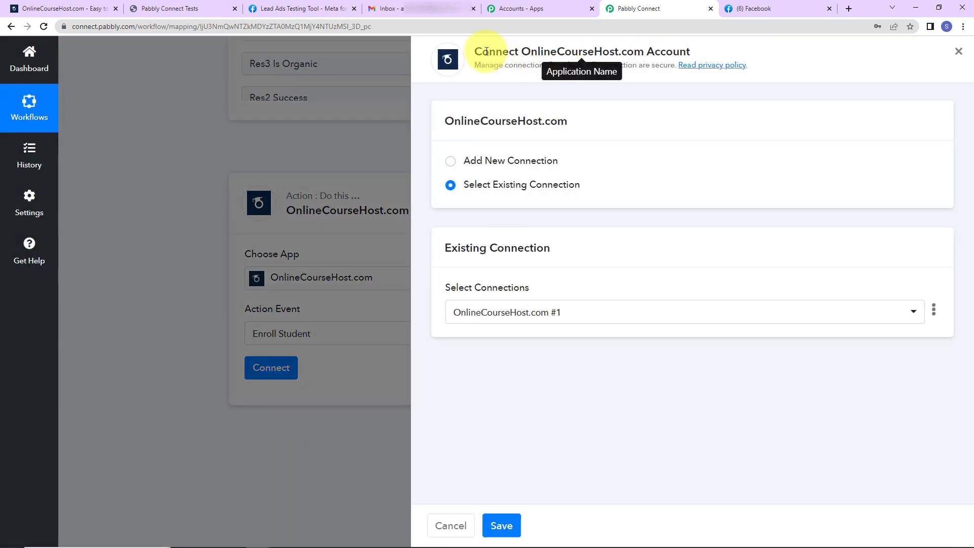
pyautogui.moveTo(521, 52); pyautogui.dragTo(708, 51)
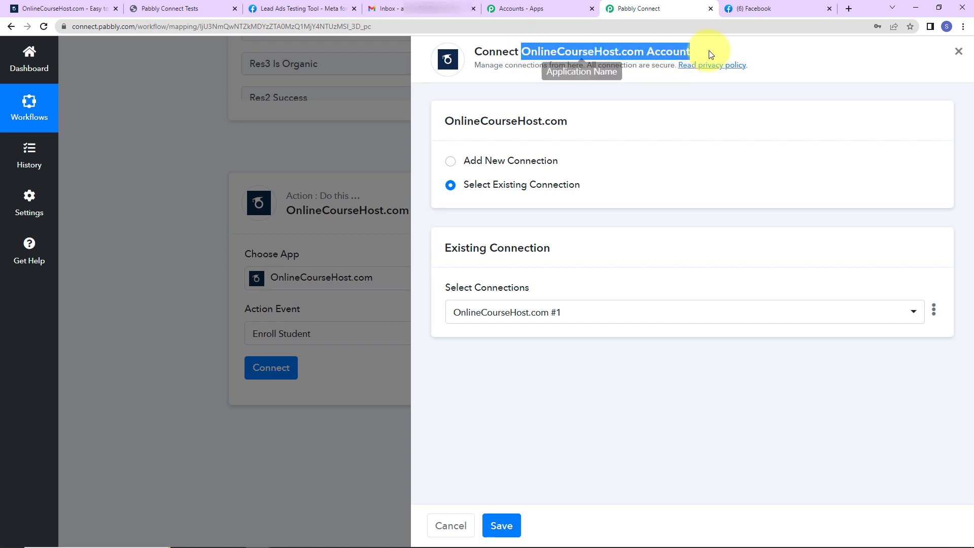
pyautogui.click(451, 161)
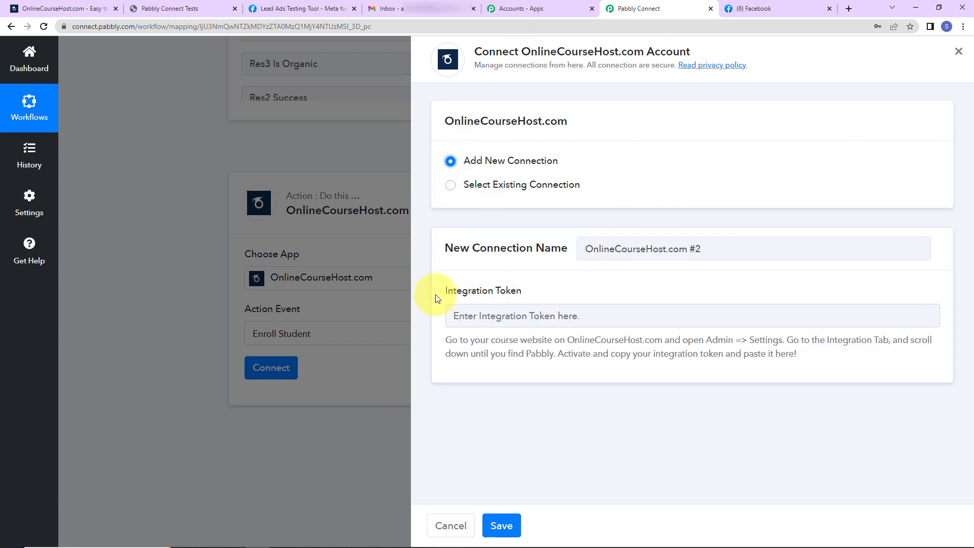
pyautogui.moveTo(442, 287); pyautogui.dragTo(547, 287)
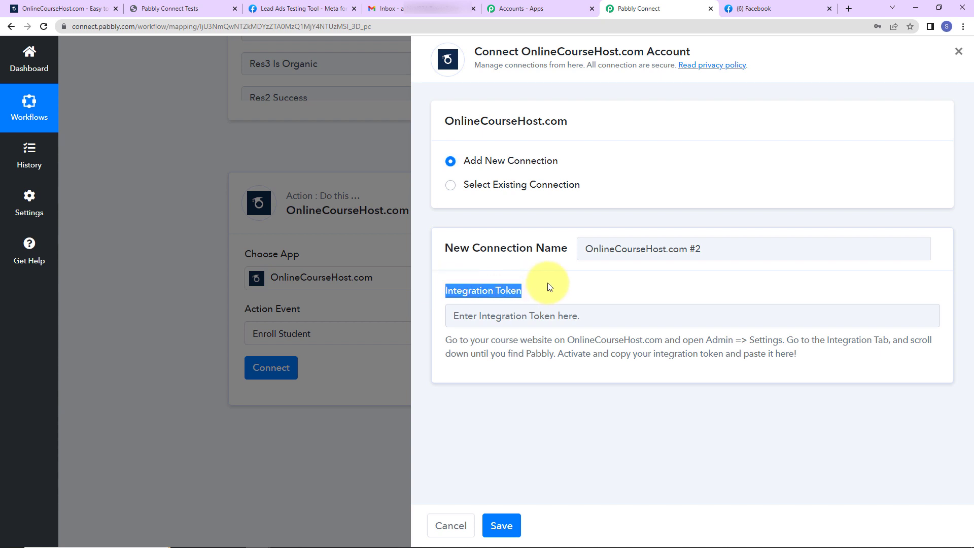
pyautogui.moveTo(568, 339); pyautogui.dragTo(661, 342)
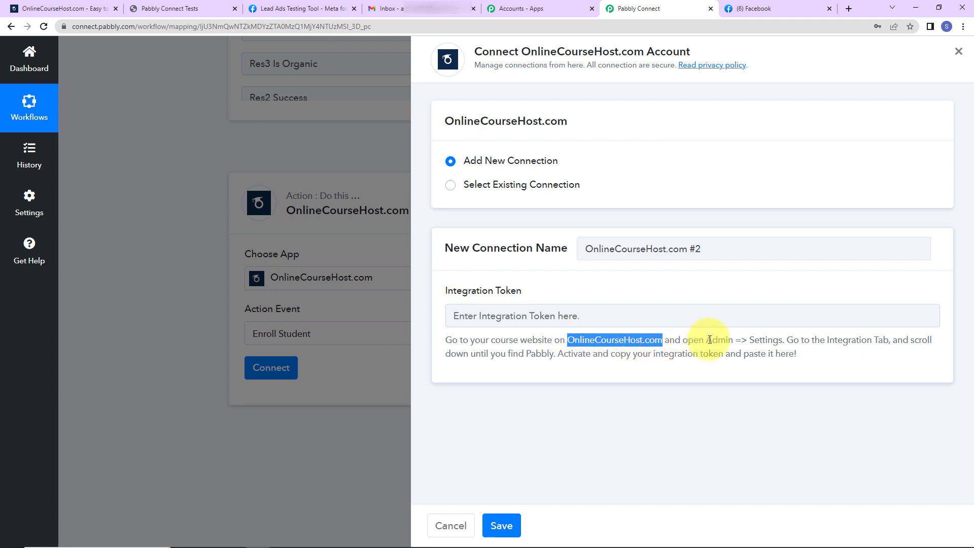
# Step: Copy the Pabbly integration token from OnlineCourseHost's Integrations settings and paste it into the connection
pyautogui.click(180, 11)
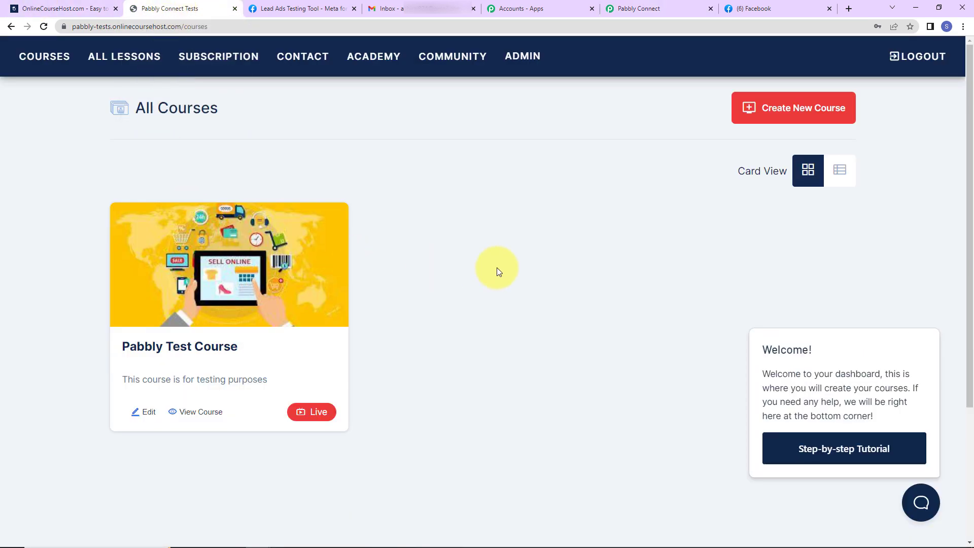
pyautogui.click(522, 55)
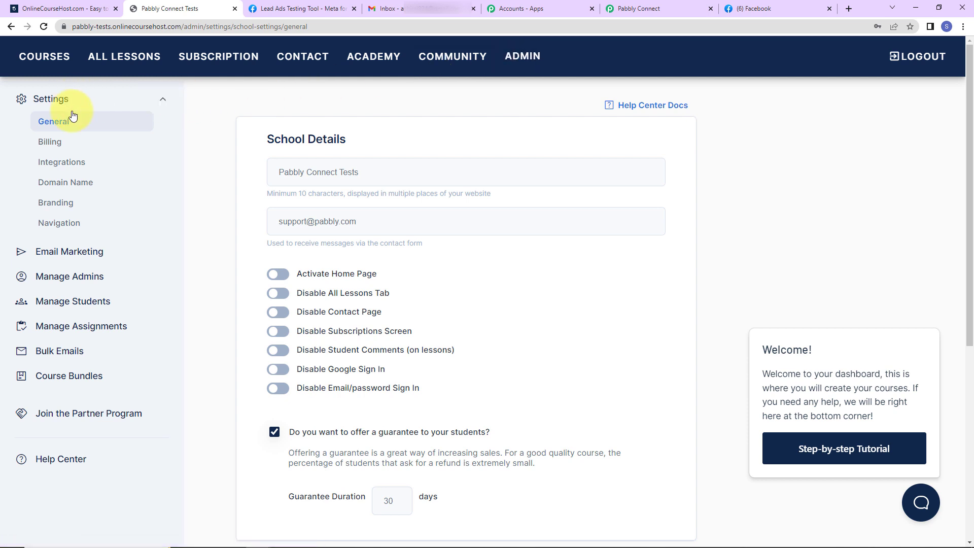
pyautogui.click(54, 165)
pyautogui.scroll(-10, 428, 217)
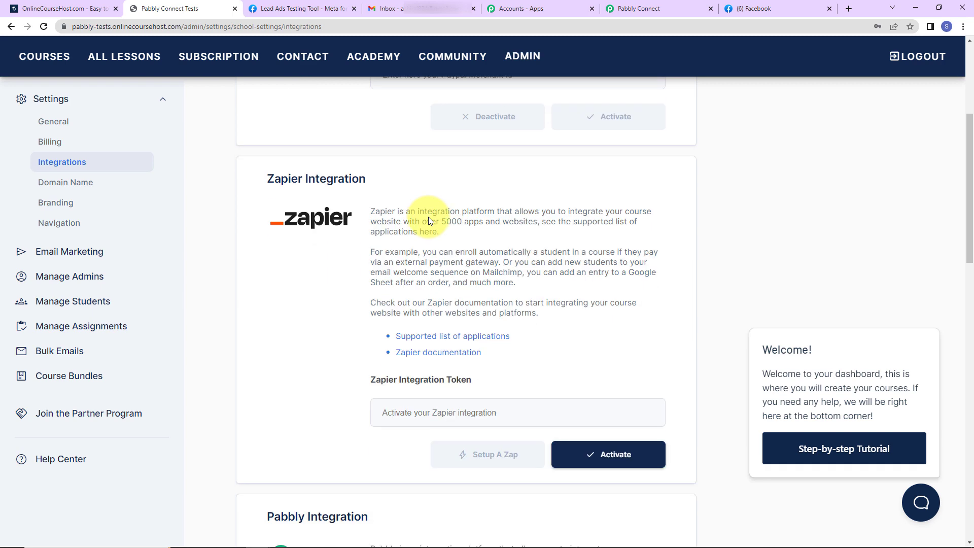
pyautogui.scroll(-2, 428, 217)
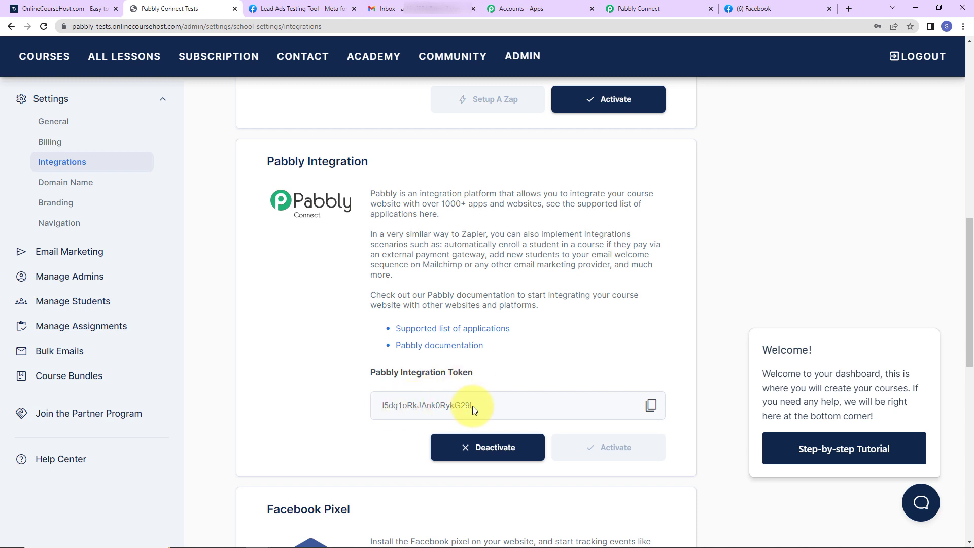
pyautogui.click(651, 405)
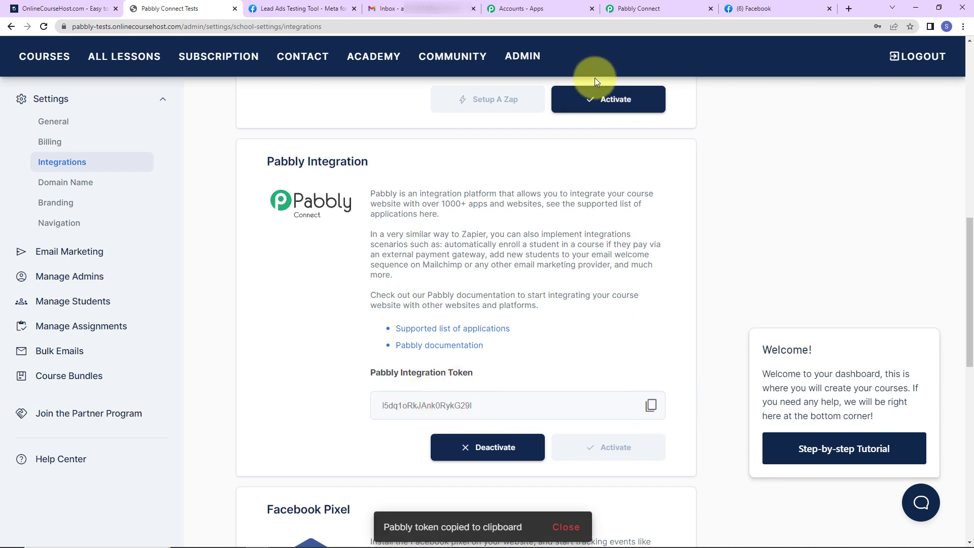
pyautogui.click(646, 12)
pyautogui.click(547, 313)
pyautogui.hotkey('ctrl', 'v')
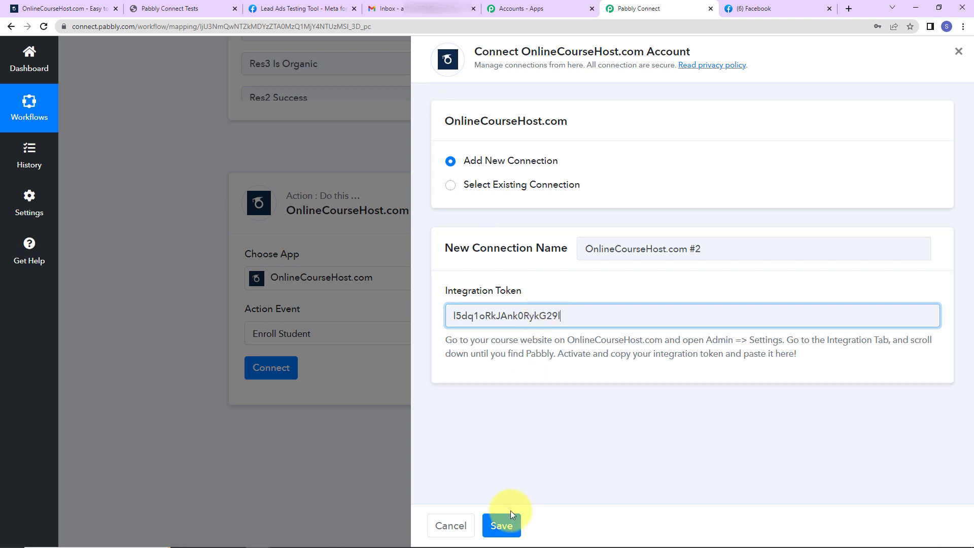
# Step: Save the OnlineCourseHost connection and map the Facebook lead's Full Name into Student Name
pyautogui.click(502, 524)
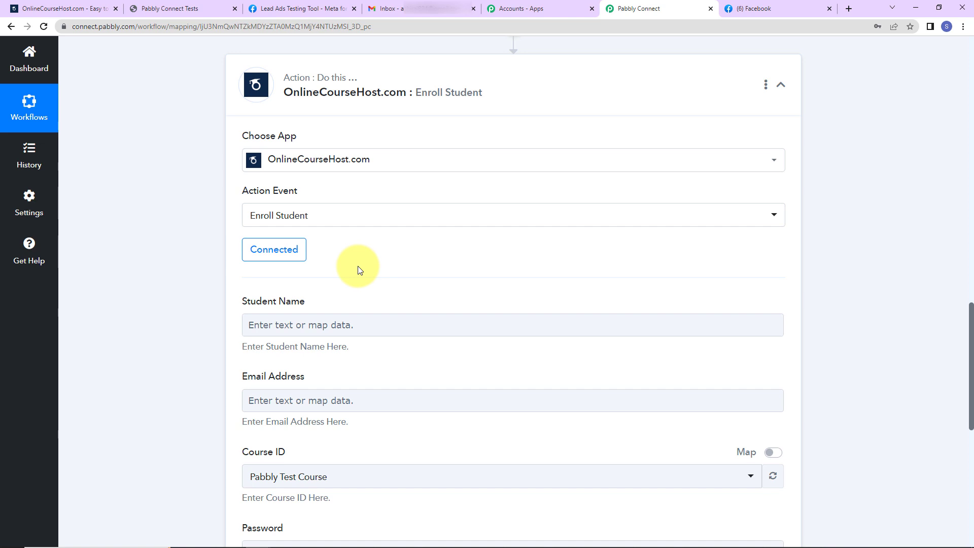
pyautogui.scroll(-5, 356, 268)
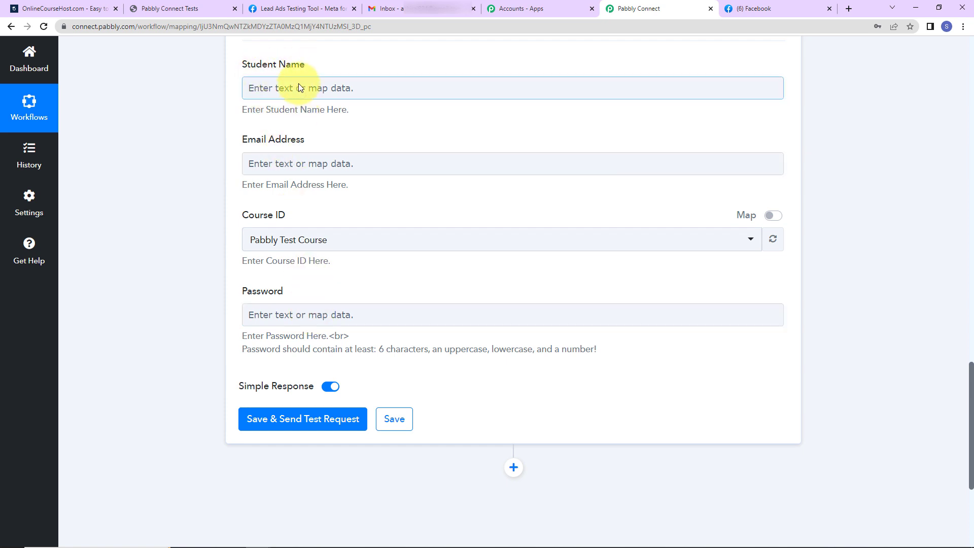
pyautogui.click(269, 89)
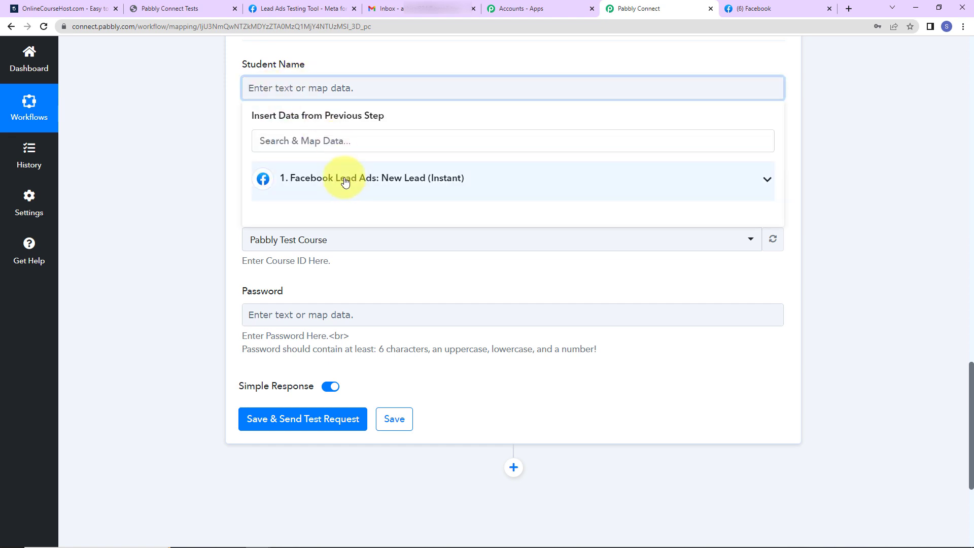
pyautogui.click(345, 182)
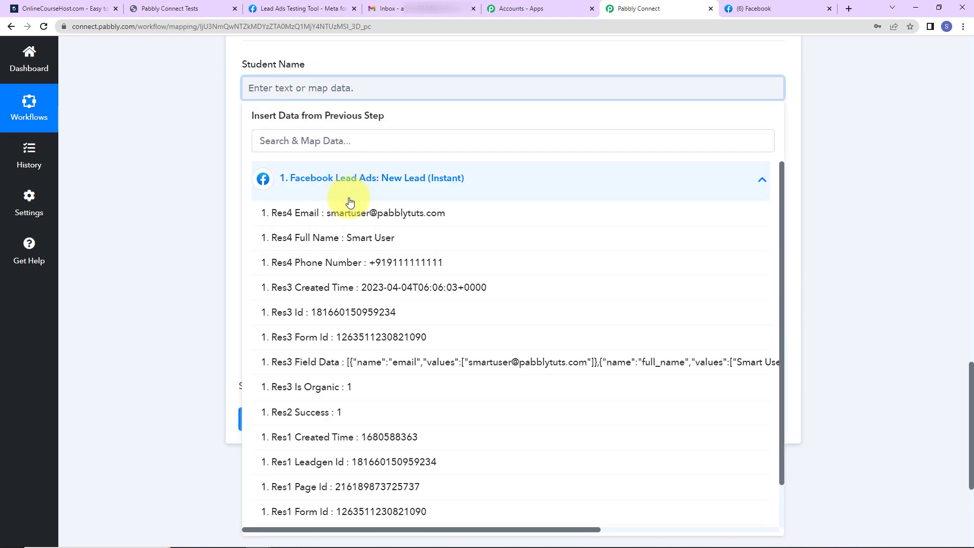
pyautogui.click(318, 238)
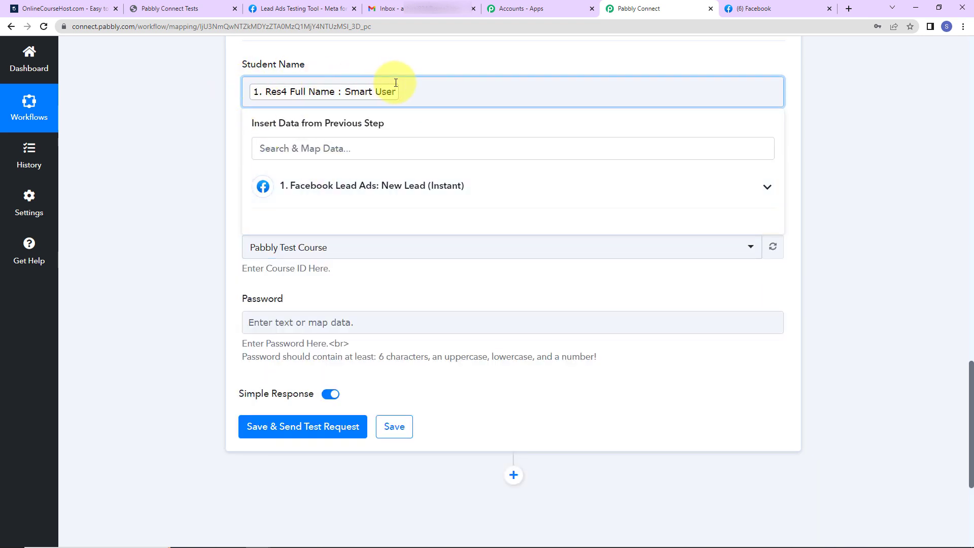
pyautogui.click(202, 105)
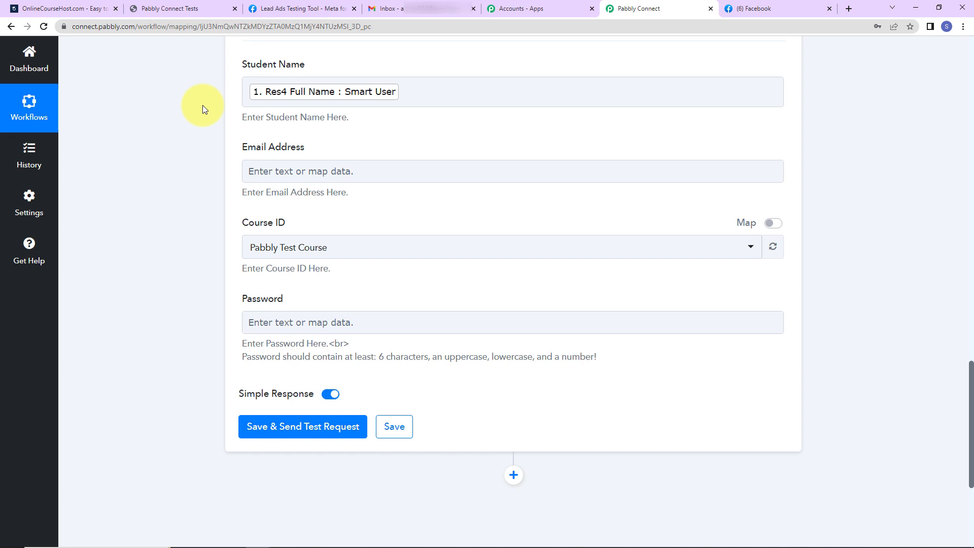
# Step: Map the Facebook lead's Email into the Email Address field
pyautogui.click(275, 170)
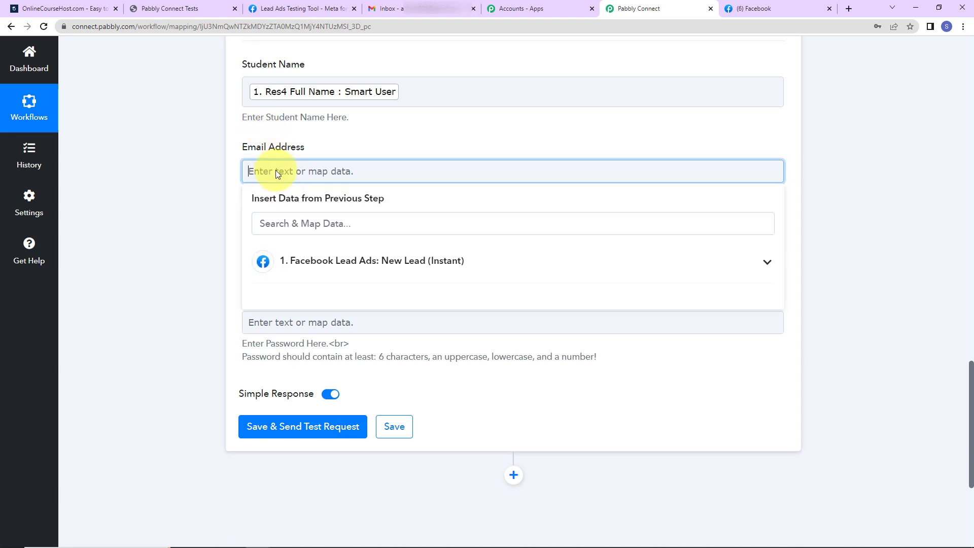
pyautogui.click(290, 261)
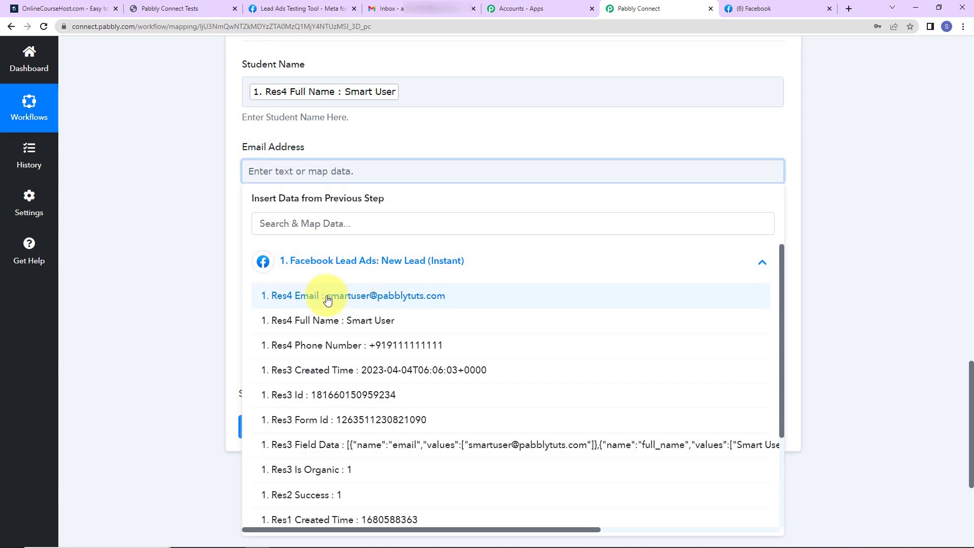
pyautogui.click(322, 298)
pyautogui.click(205, 179)
pyautogui.scroll(-3, 205, 179)
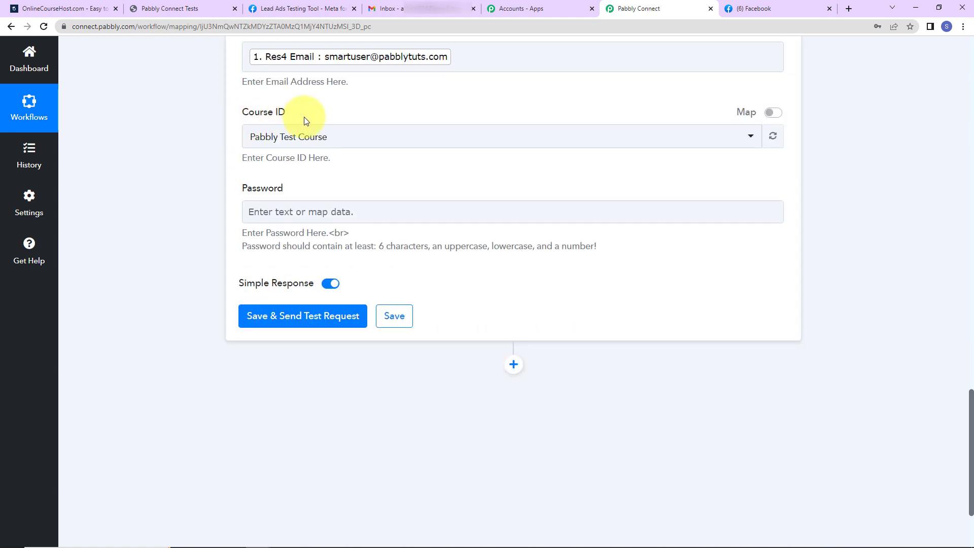
pyautogui.click(189, 8)
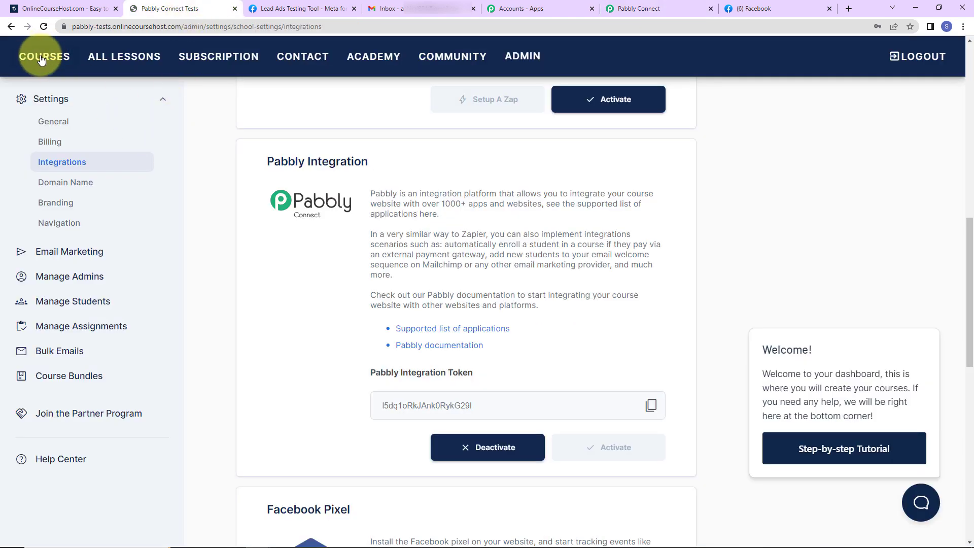
# Step: Confirm Pabbly Test Course appears in the site's All Courses list, then return to Pabbly Connect
pyautogui.click(41, 58)
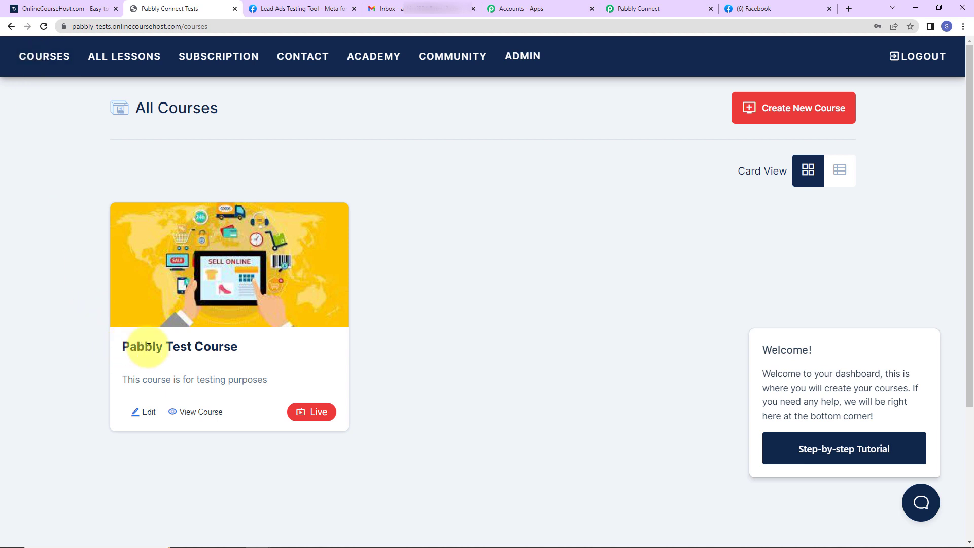
pyautogui.click(620, 10)
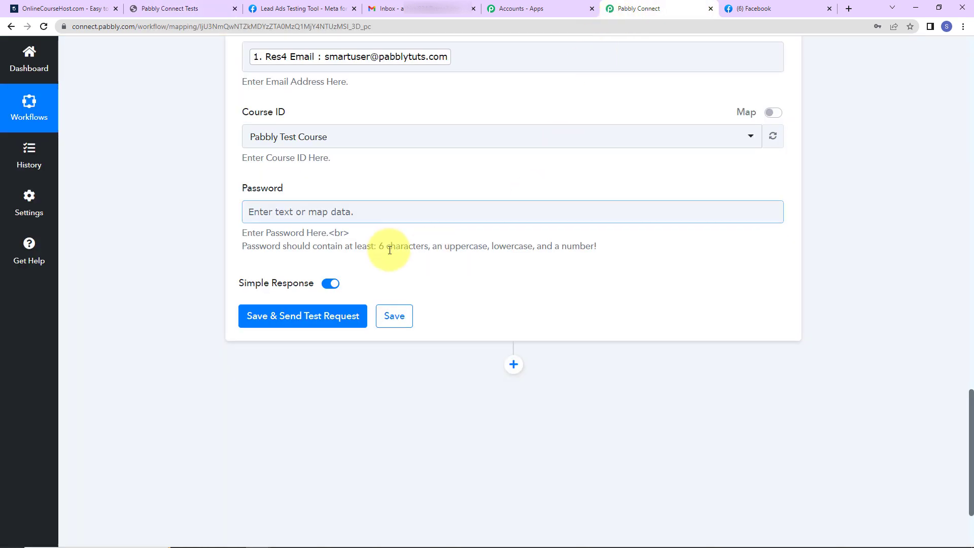
pyautogui.click(339, 143)
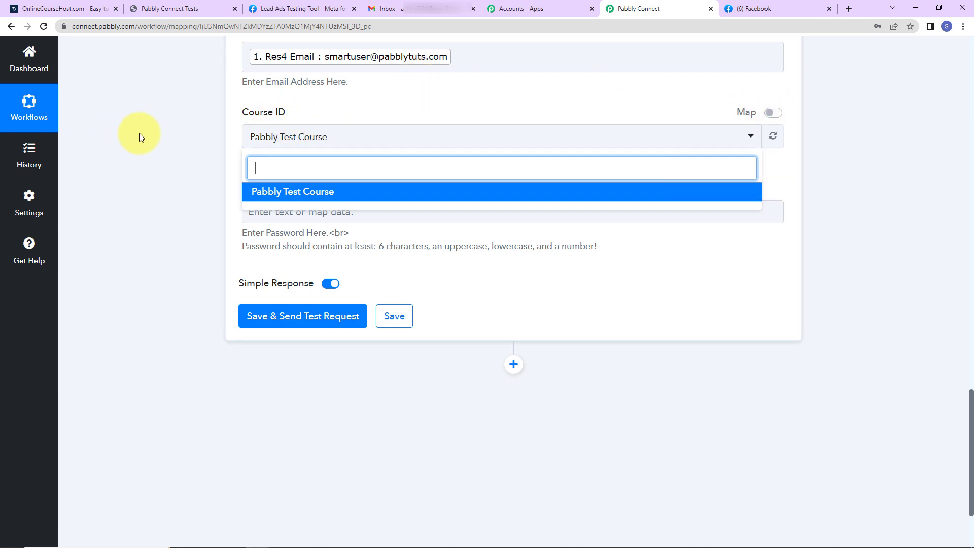
pyautogui.click(172, 120)
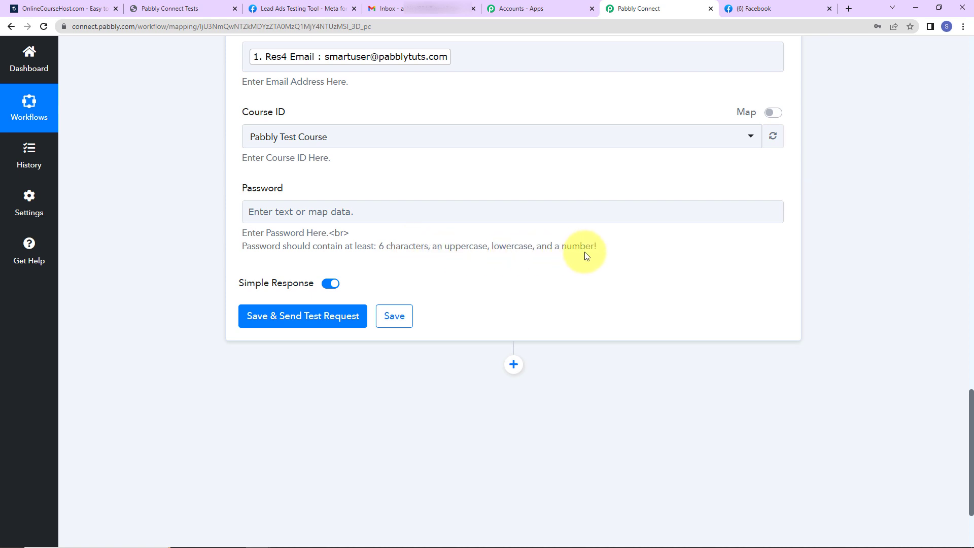
# Step: Set the Password to 'P' plus the lead's Entry Id and send a test enrollment
pyautogui.click(363, 213)
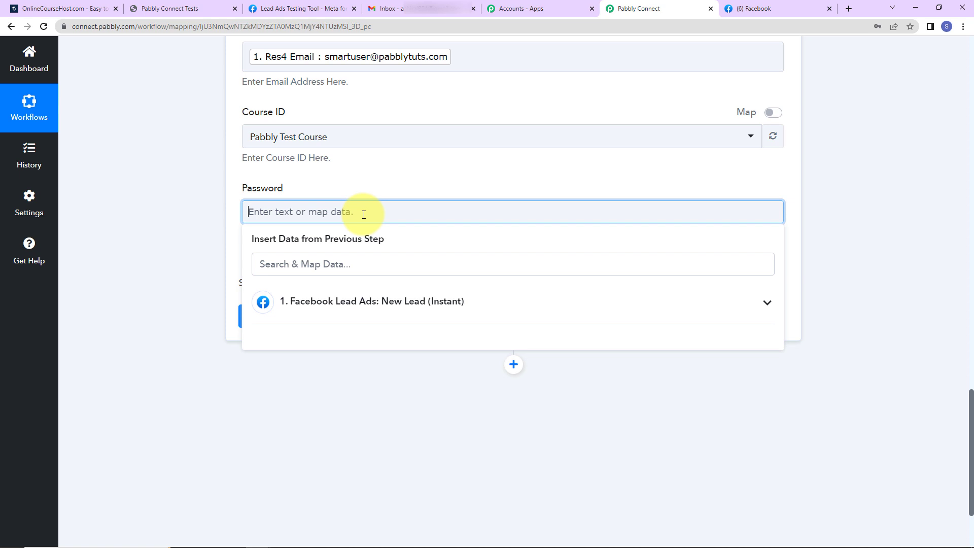
pyautogui.write('Pc')
pyautogui.click(295, 304)
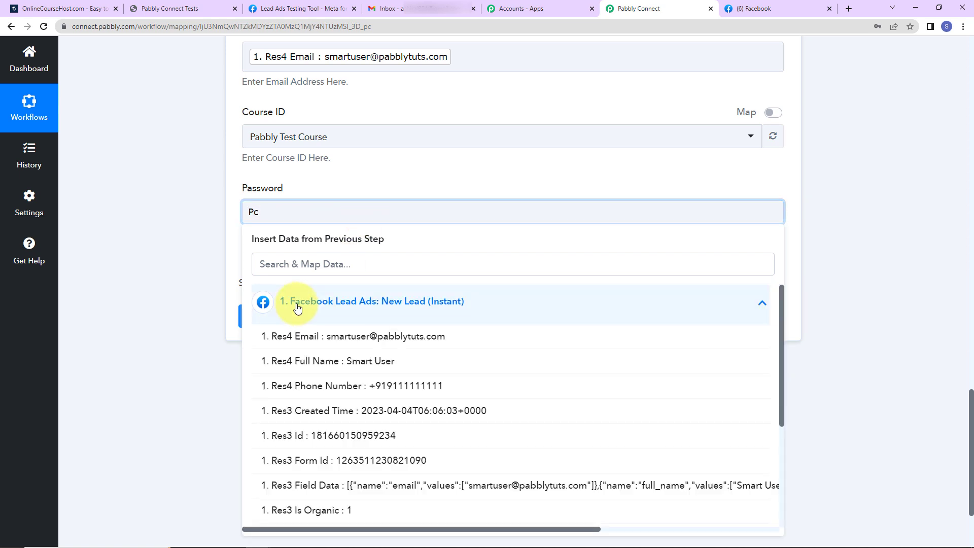
pyautogui.scroll(-3, 431, 459)
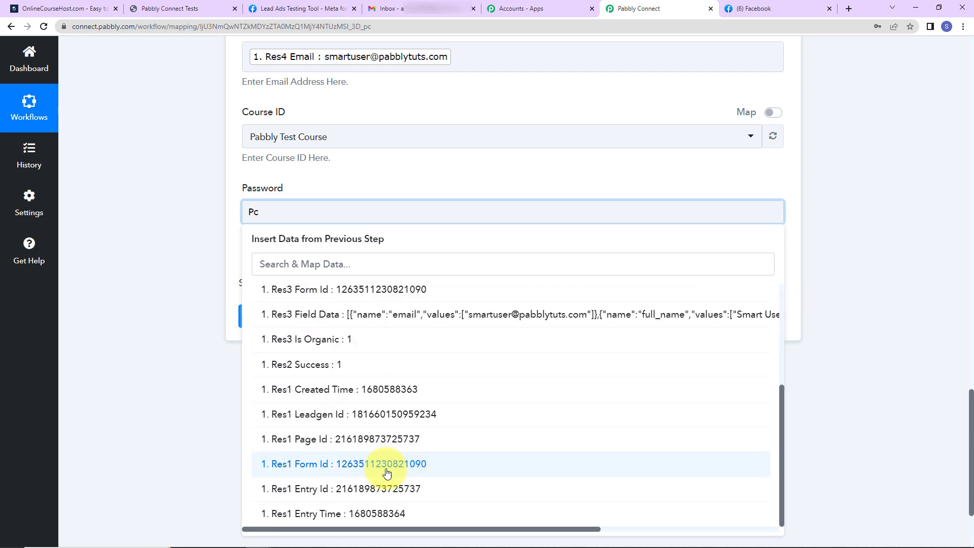
pyautogui.click(324, 494)
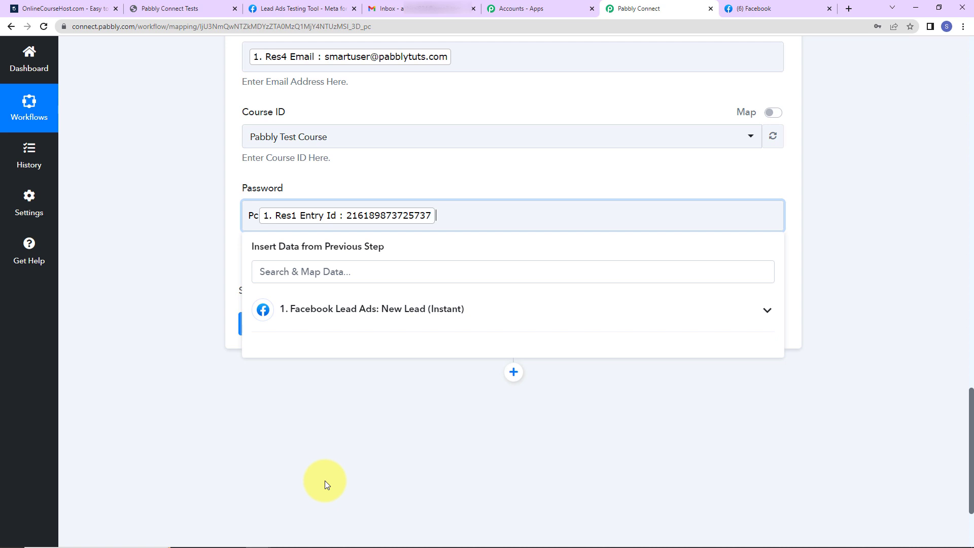
pyautogui.click(264, 433)
pyautogui.click(298, 329)
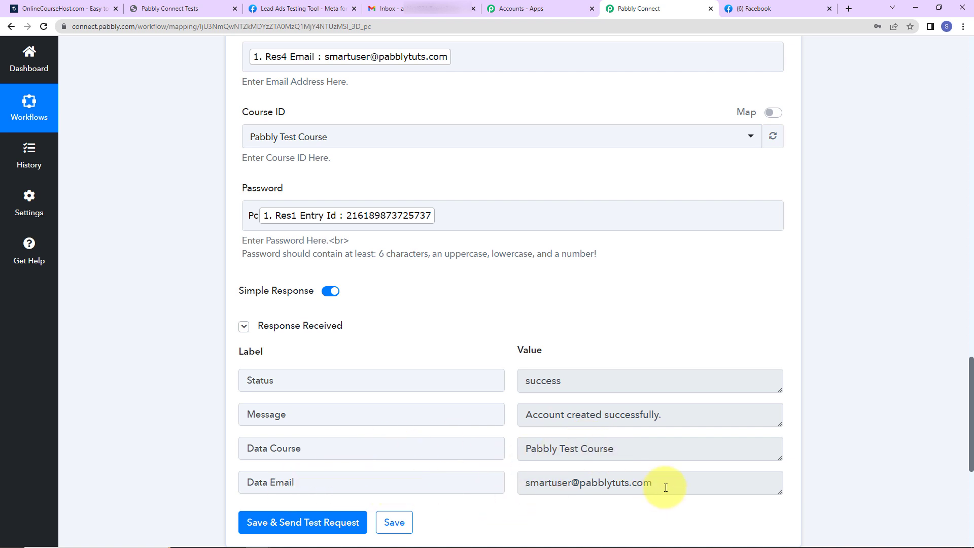
pyautogui.click(161, 10)
# Step: Open the new test student's record from Manage Students in the admin settings
pyautogui.click(521, 57)
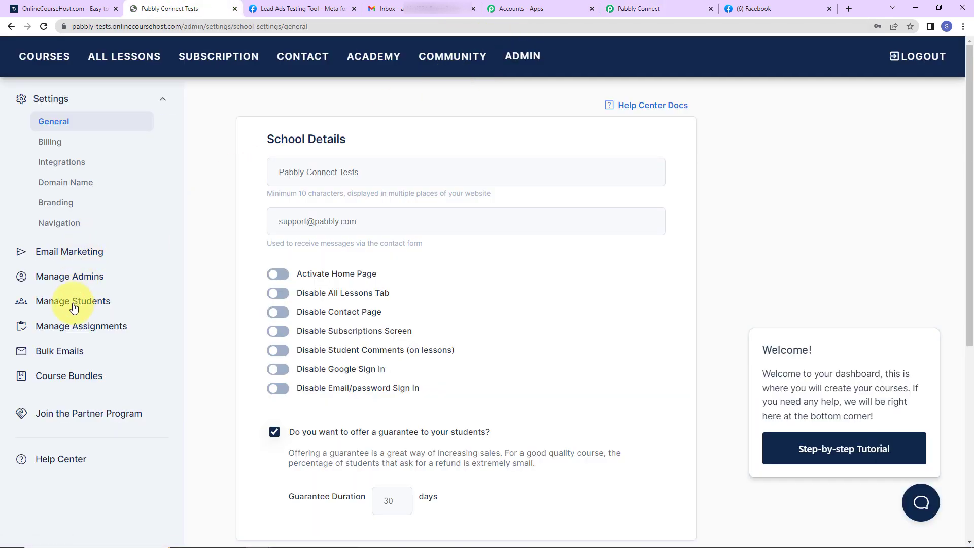
pyautogui.click(73, 307)
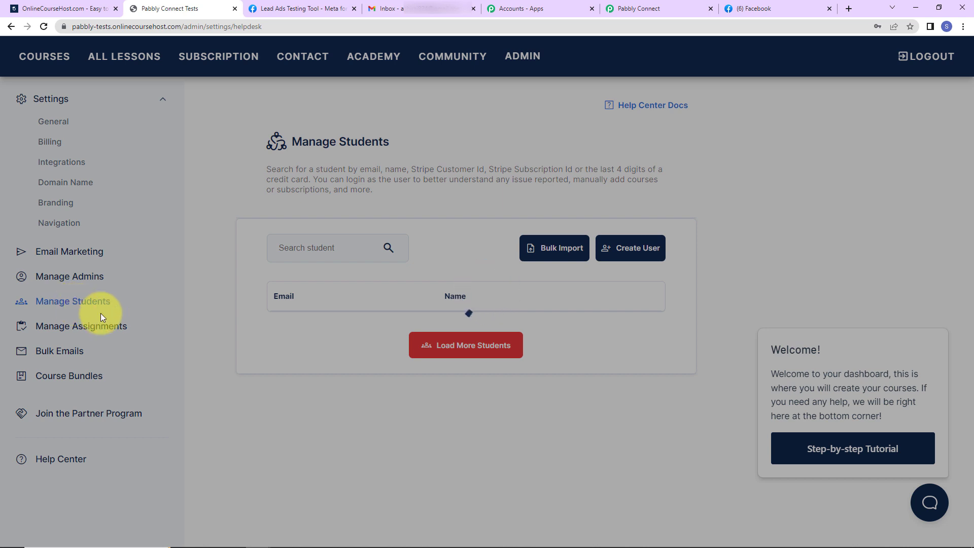
pyautogui.scroll(-2, 574, 376)
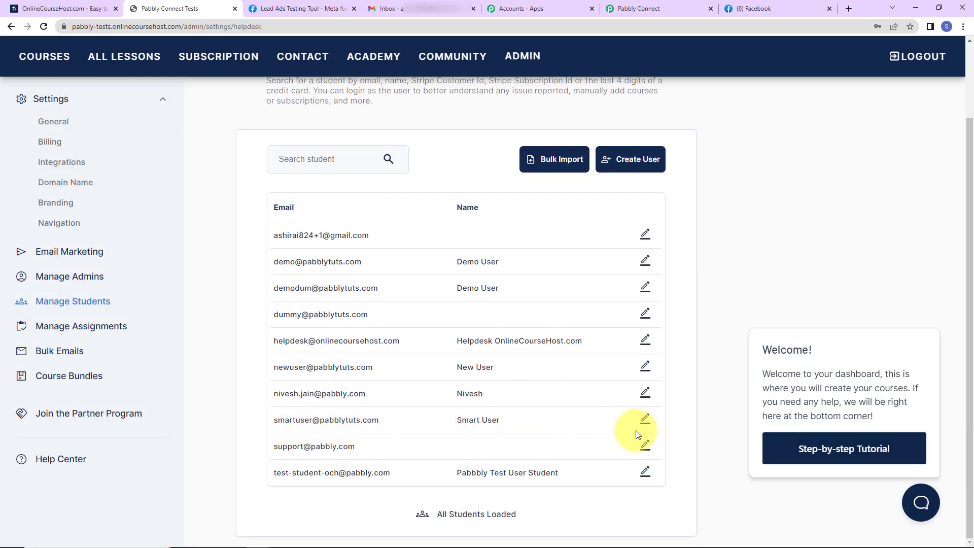
pyautogui.click(645, 420)
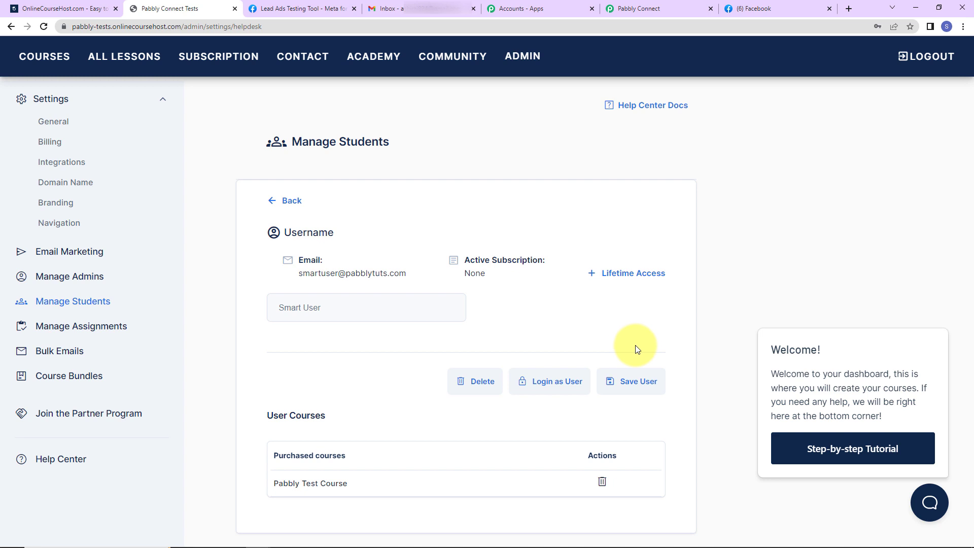
# Step: Delete the earlier test lead in the Lead Ads Testing Tool and reload the page
pyautogui.click(275, 10)
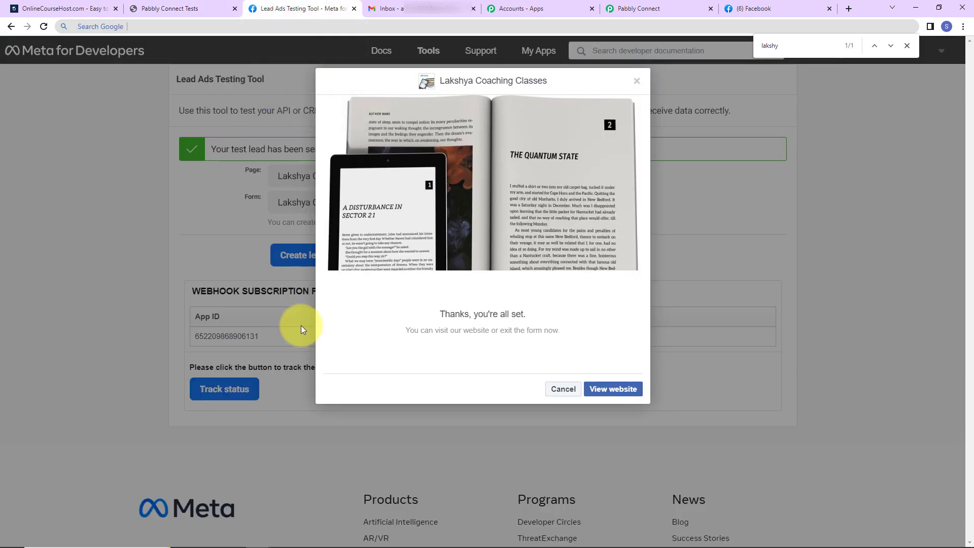
pyautogui.click(635, 79)
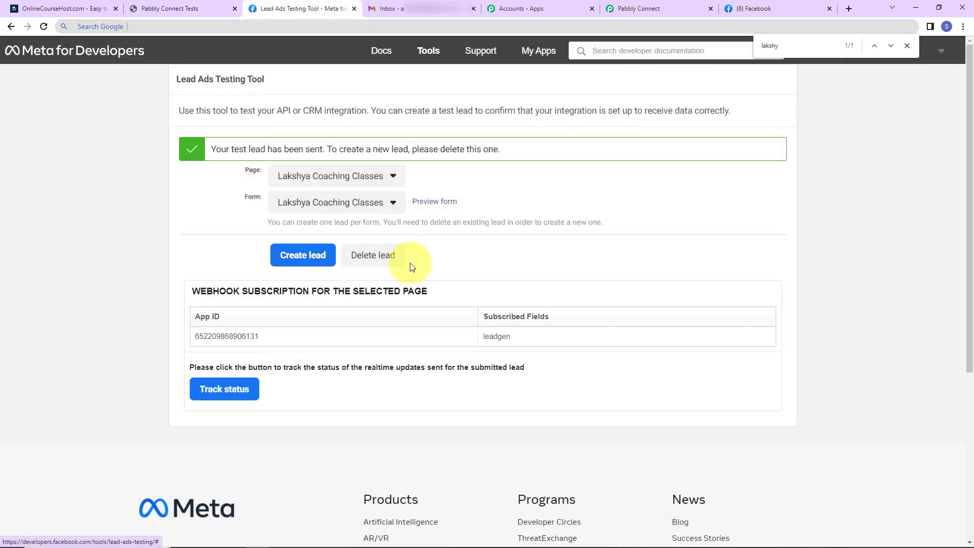
pyautogui.click(378, 255)
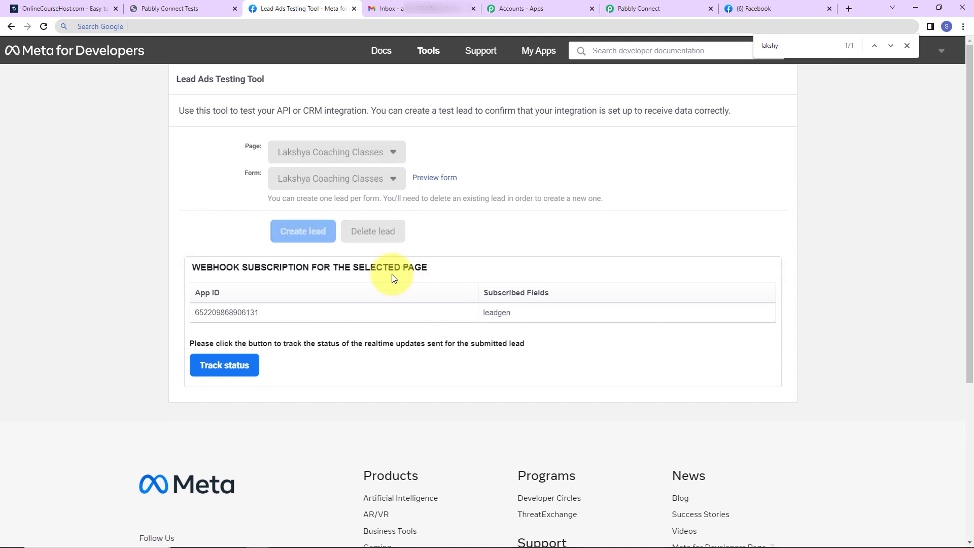
pyautogui.click(44, 27)
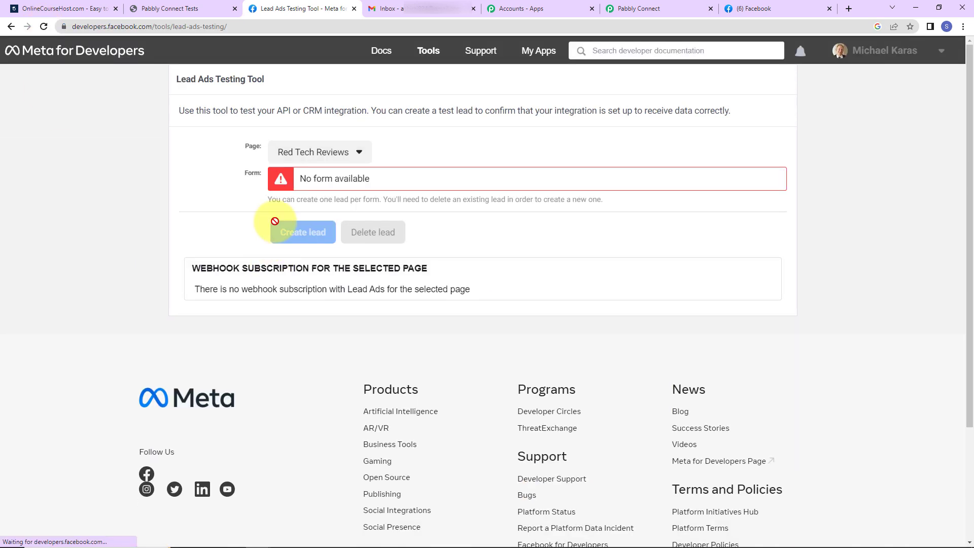
# Step: Select the Lakshya Coaching Classes page and open its lead form preview
pyautogui.click(336, 155)
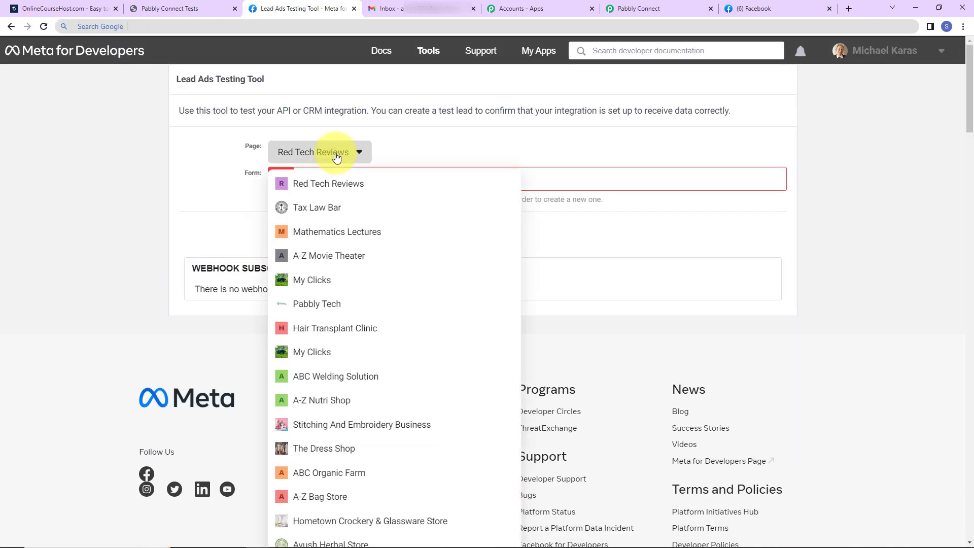
pyautogui.hotkey('ctrl', 'f')
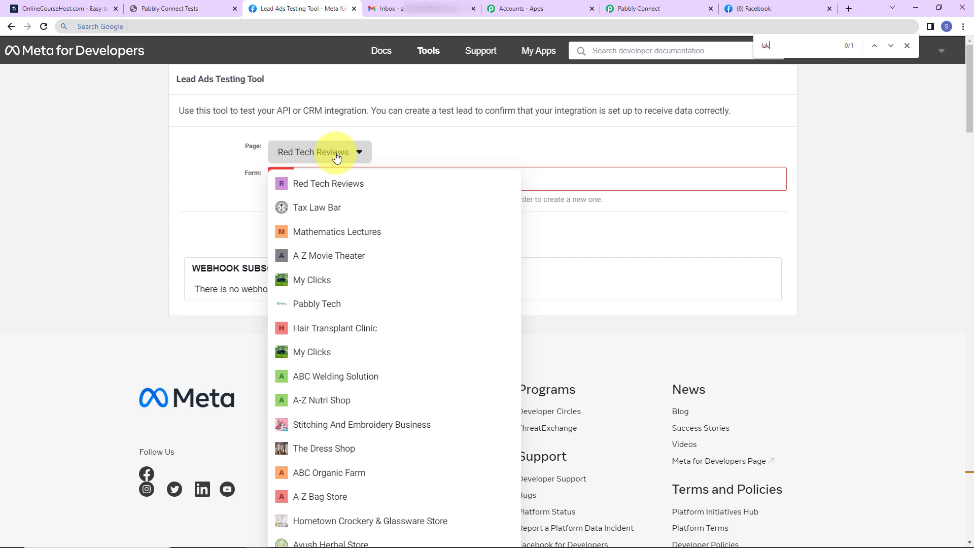
pyautogui.click(321, 291)
pyautogui.scroll(3, 328, 285)
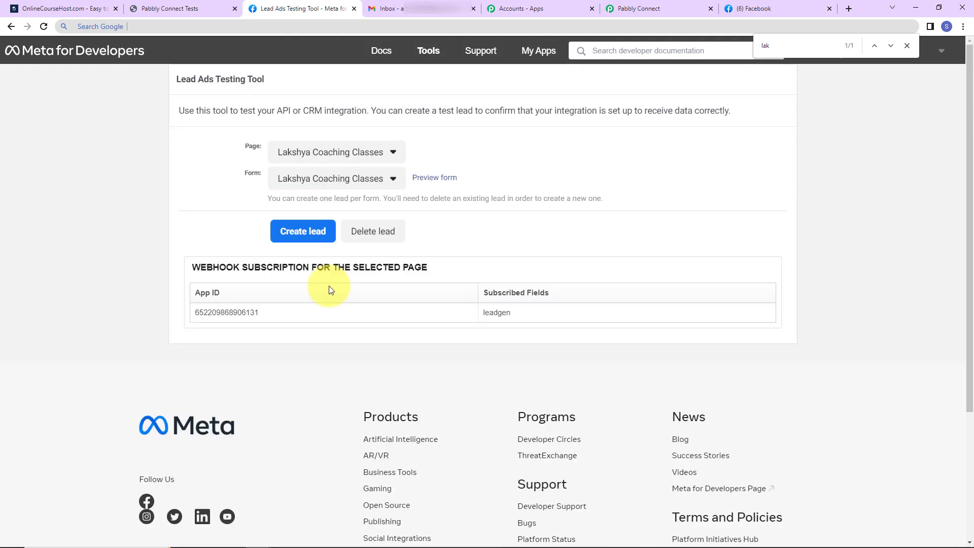
pyautogui.click(438, 180)
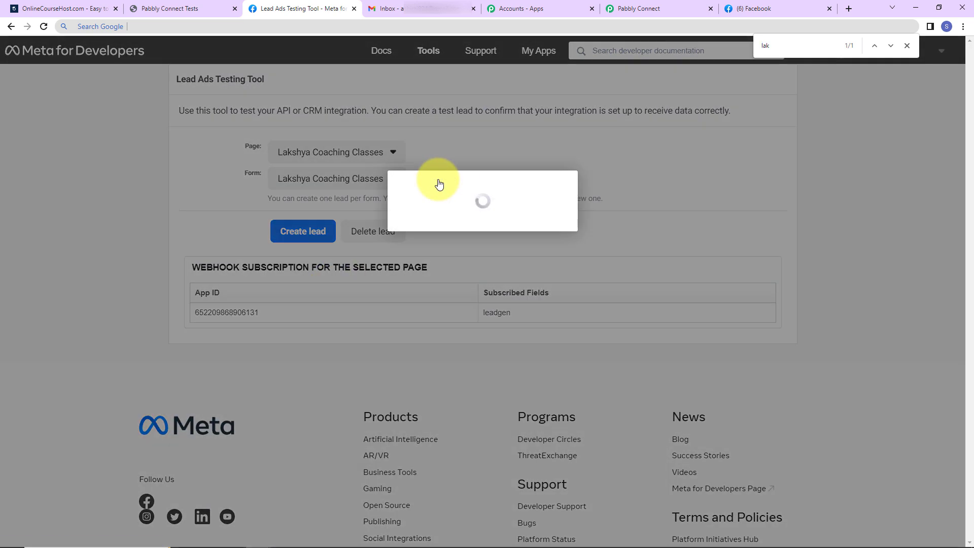
pyautogui.click(443, 383)
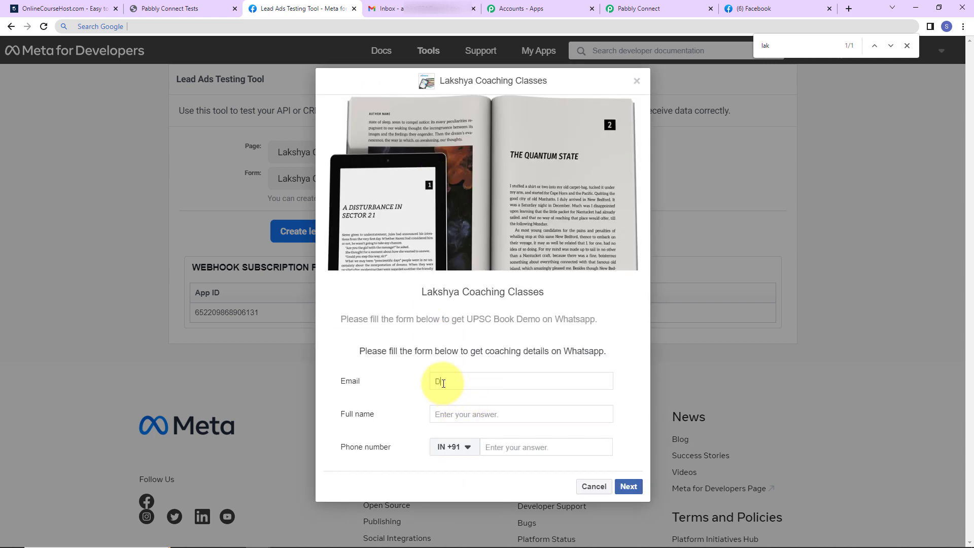
# Step: Fill the form with a dummy test email, a dummy full name and phone 91
pyautogui.click(454, 413)
pyautogui.write('Dummy New123')
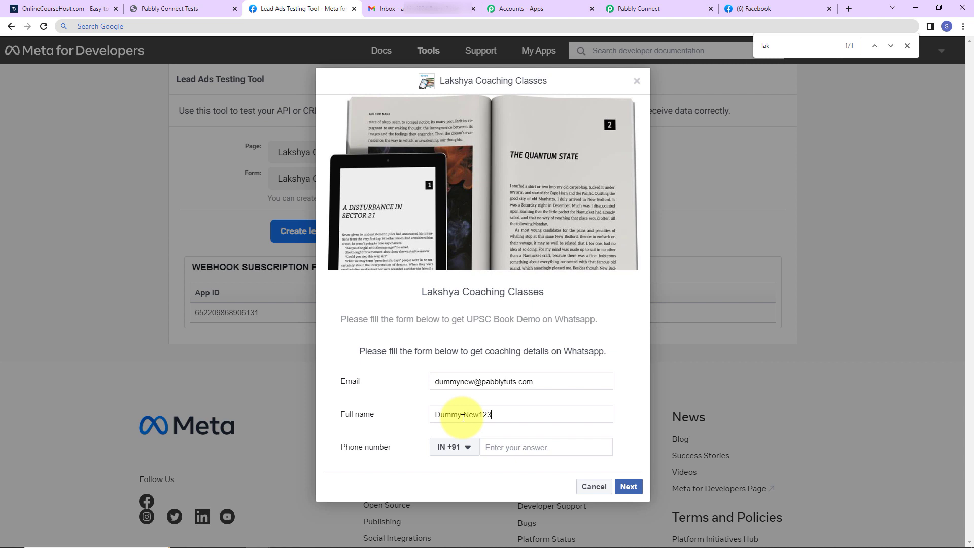
pyautogui.click(504, 448)
pyautogui.write('9')
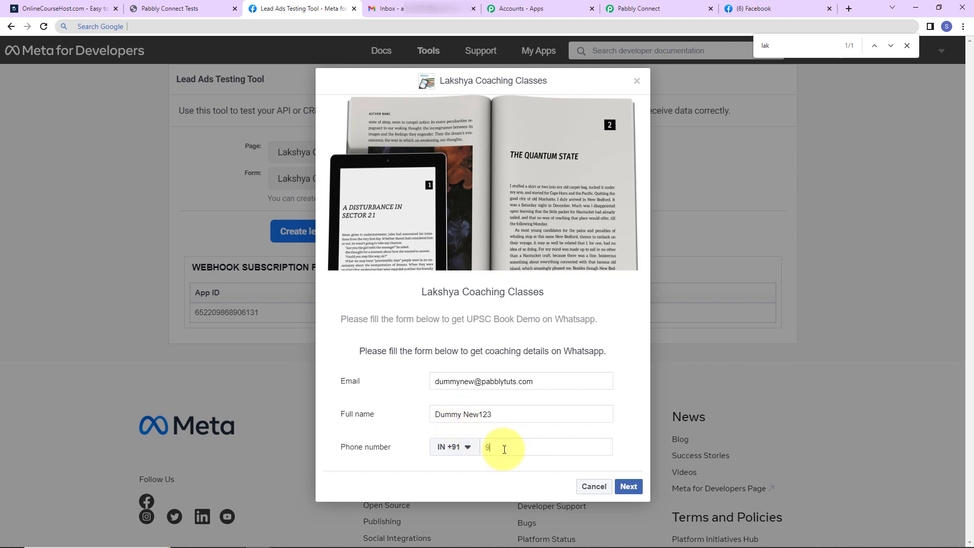
pyautogui.write('1111 11111')
# Step: Continue past the terms page and submit the new test lead
pyautogui.click(627, 486)
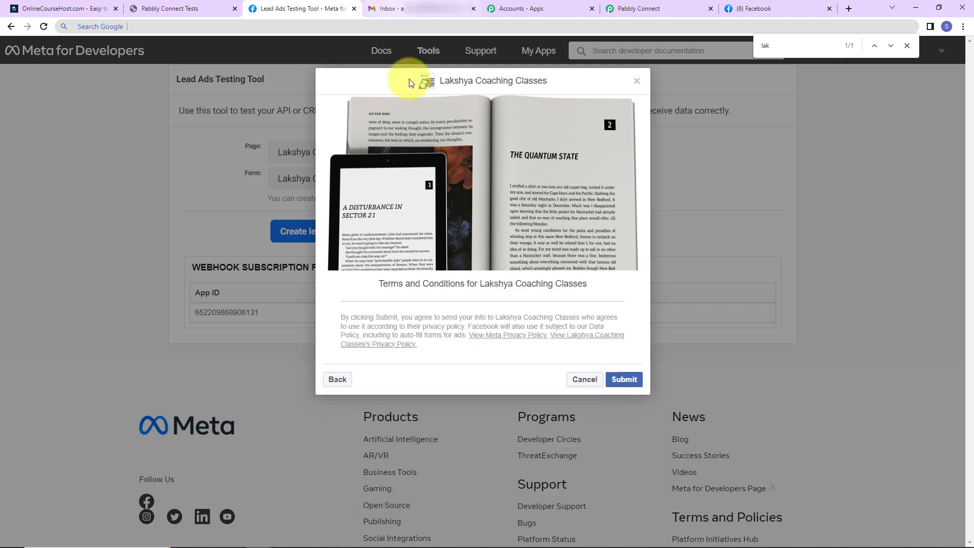
pyautogui.click(624, 380)
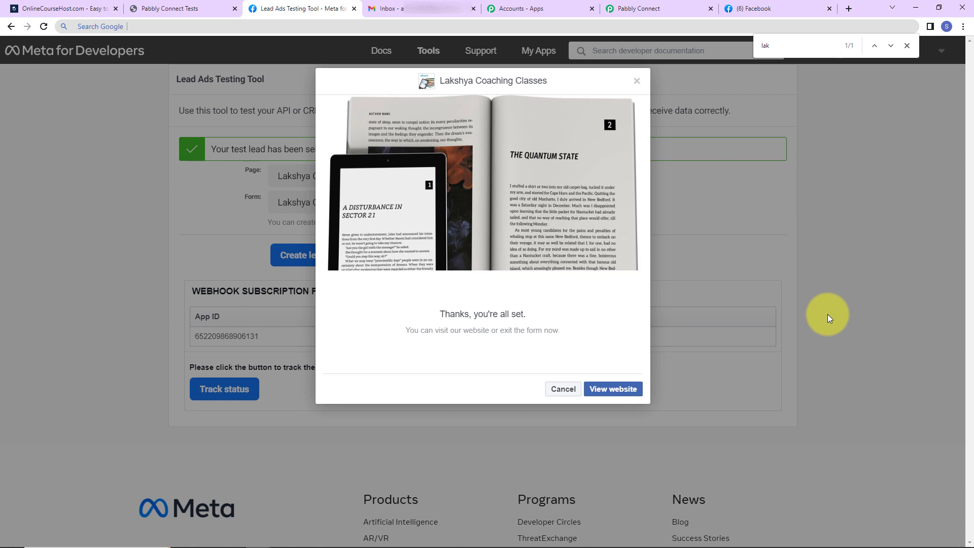
pyautogui.click(169, 8)
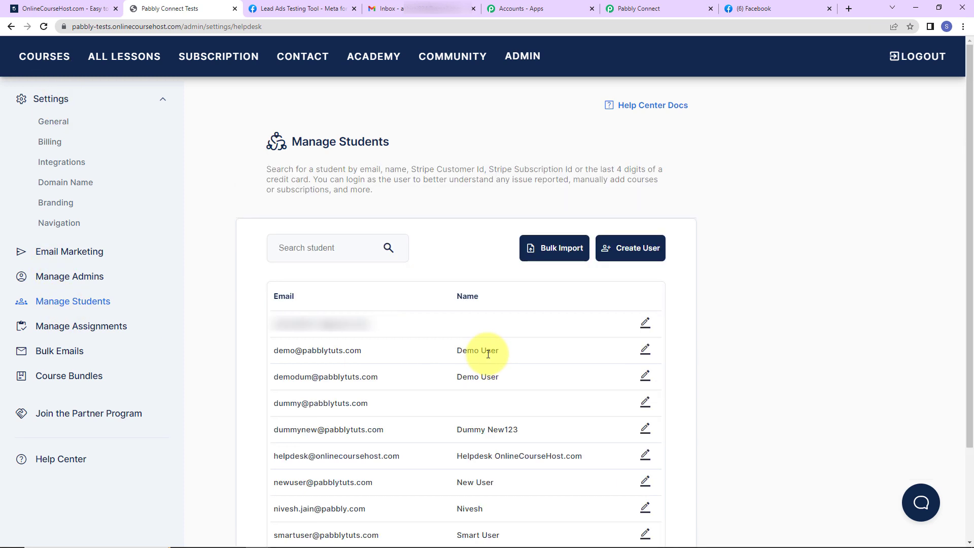
# Step: Scroll the Manage Students list to find the newly created dummy student
pyautogui.scroll(-3, 488, 354)
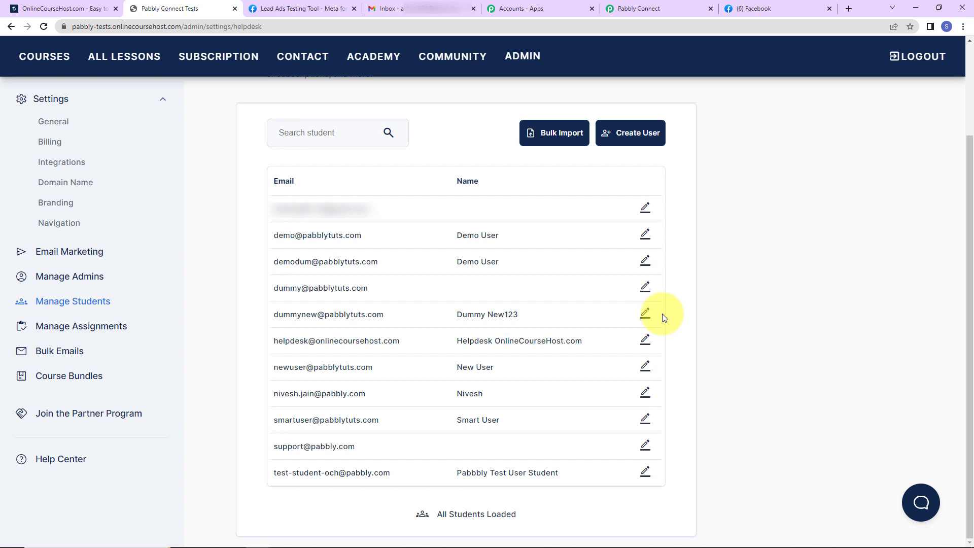
pyautogui.click(417, 15)
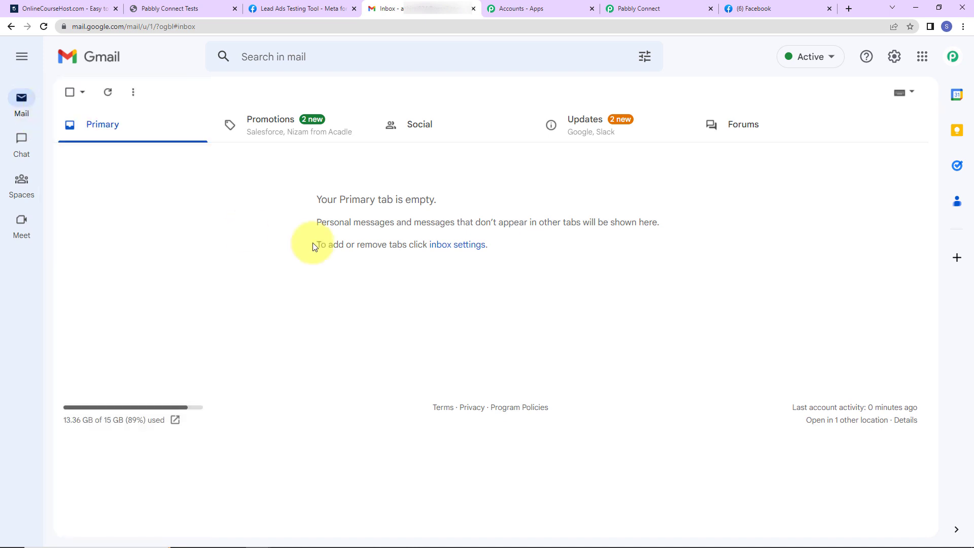
# Step: Find the 'Thank you for signing up!' welcome email in Gmail's Spam folder
pyautogui.moveTo(22, 103)
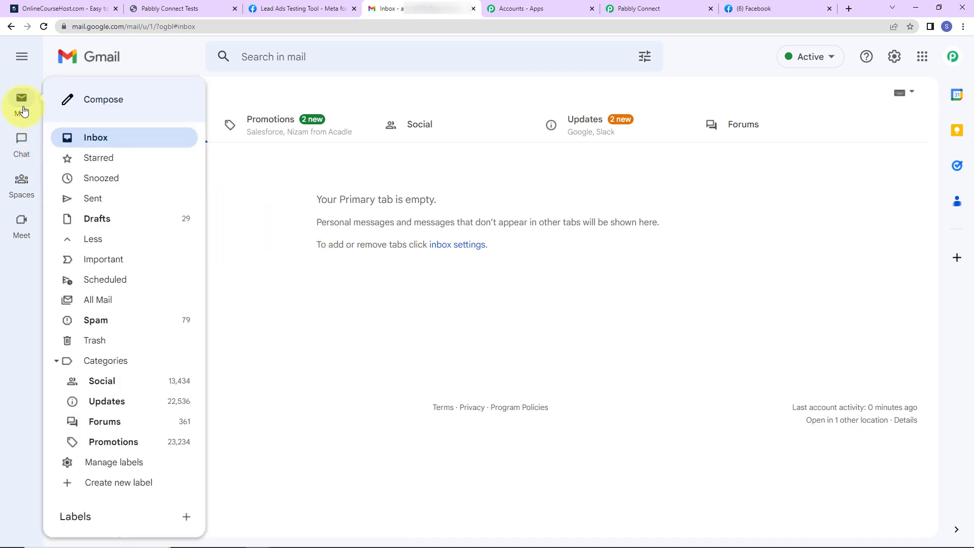
pyautogui.click(97, 319)
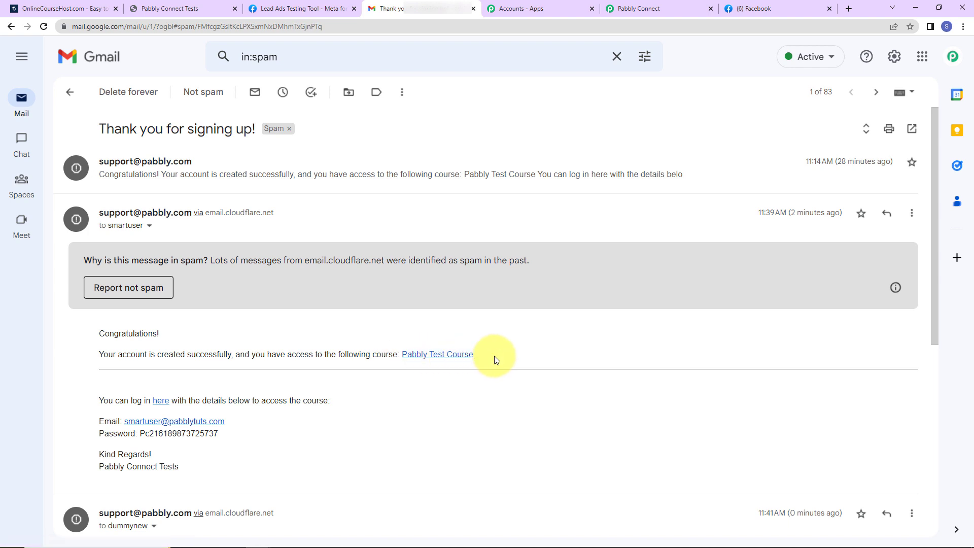
pyautogui.click(636, 9)
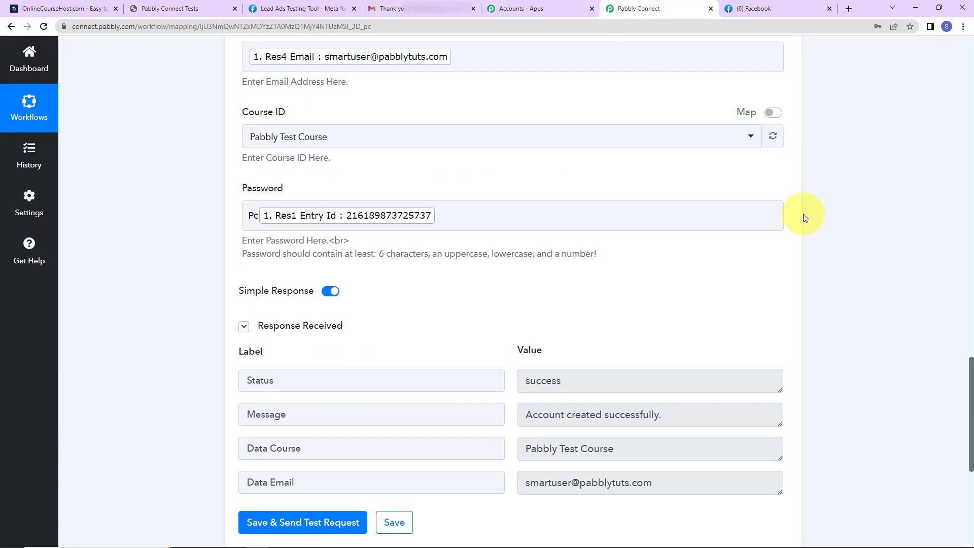
pyautogui.moveTo(966, 370); pyautogui.dragTo(930, 47)
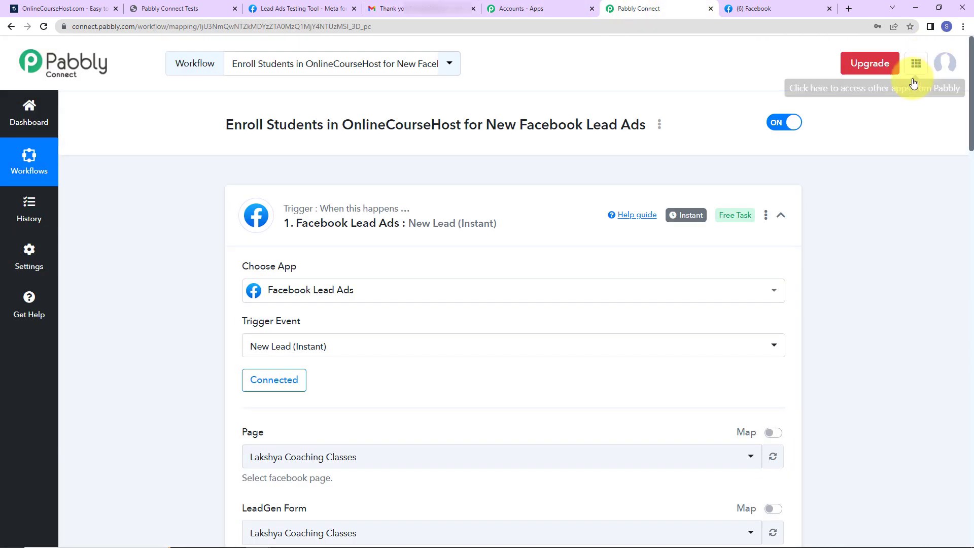